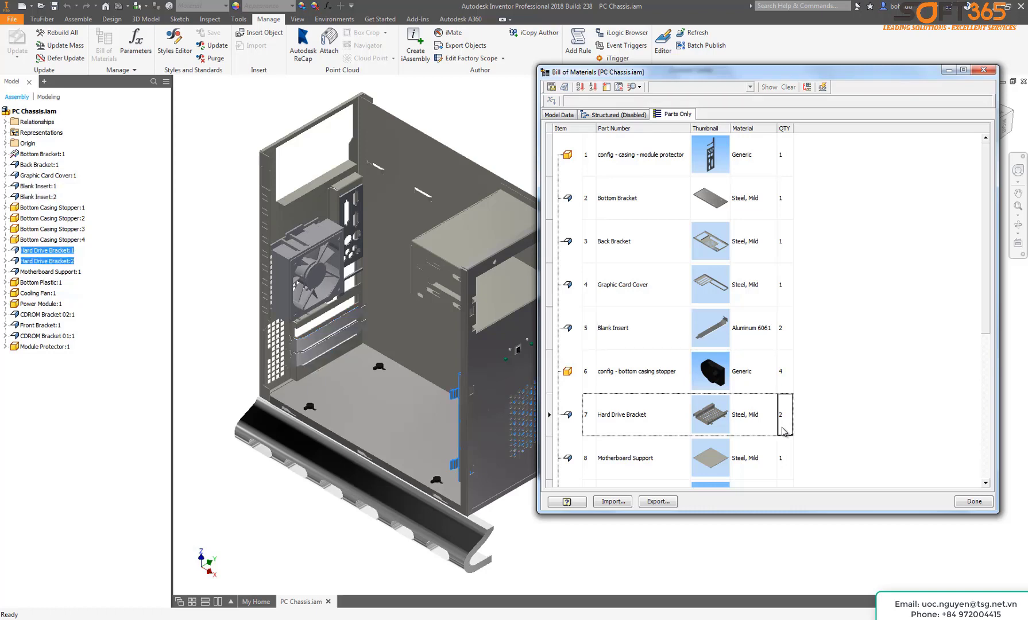
Step: Inspect the two hard drive brackets inside the chassis, close the Bill of Materials and return to the home view
middle_click_drag(446, 469, 424, 474, "shift")
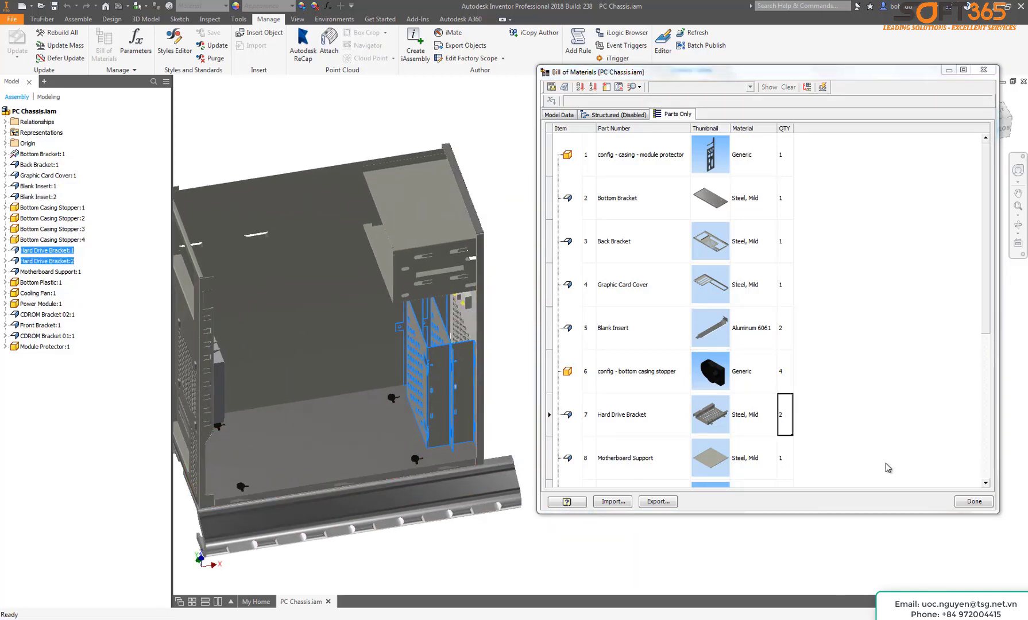
left_click(977, 502)
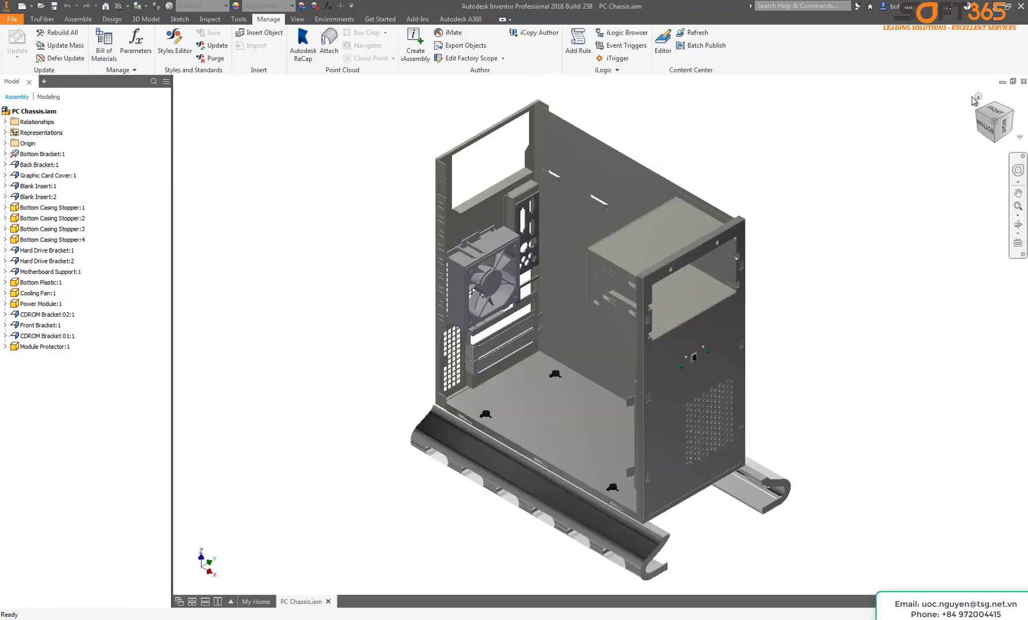
left_click(978, 96)
Step: Create a nest from the PC Chassis assembly using the Standard (mm).inest template
right_click(20, 110)
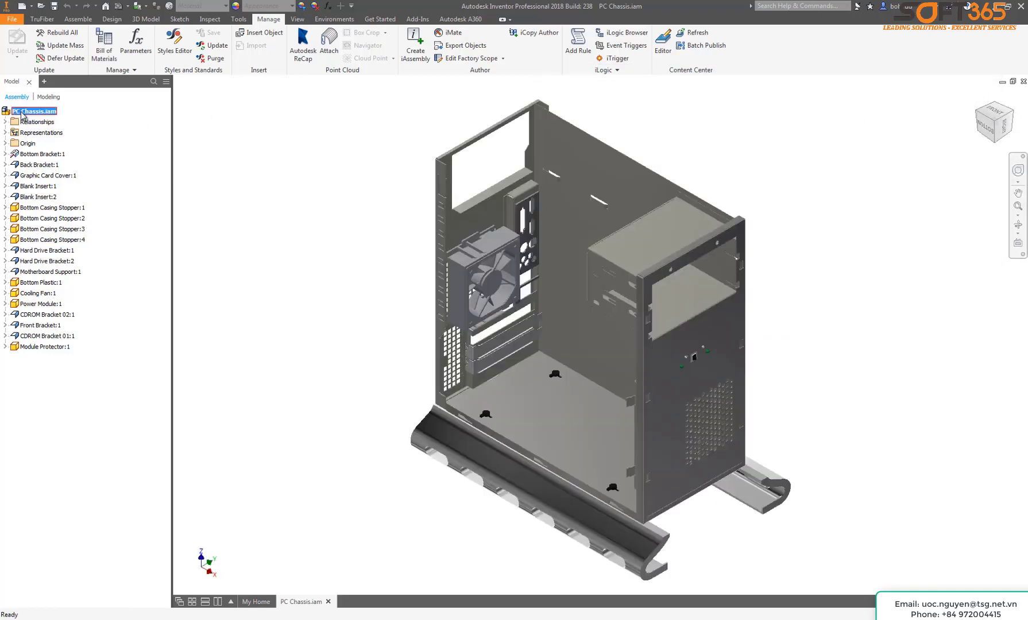
left_click(46, 143)
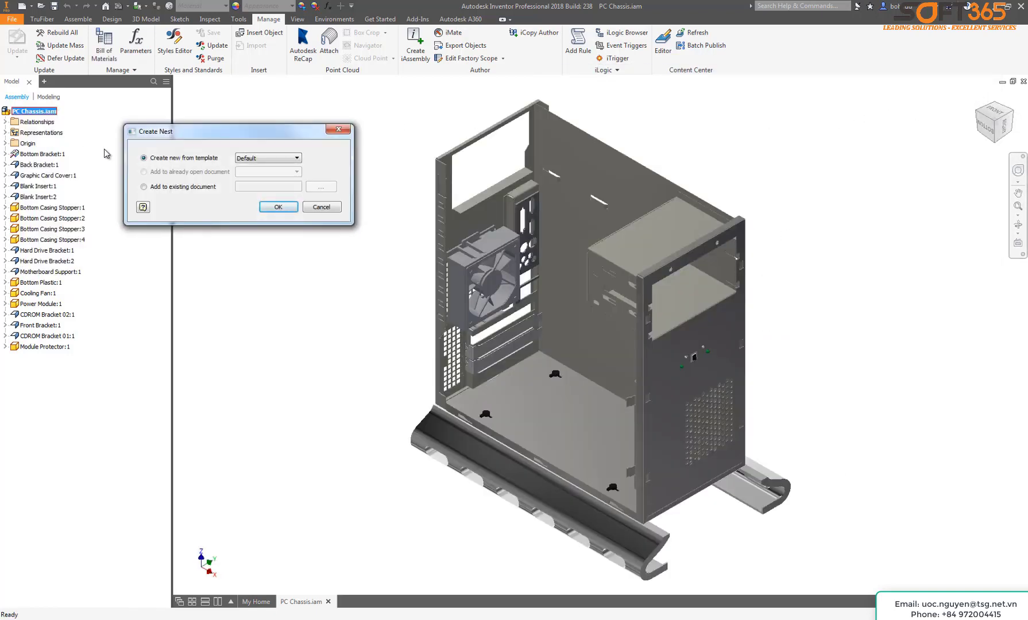
left_click(255, 158)
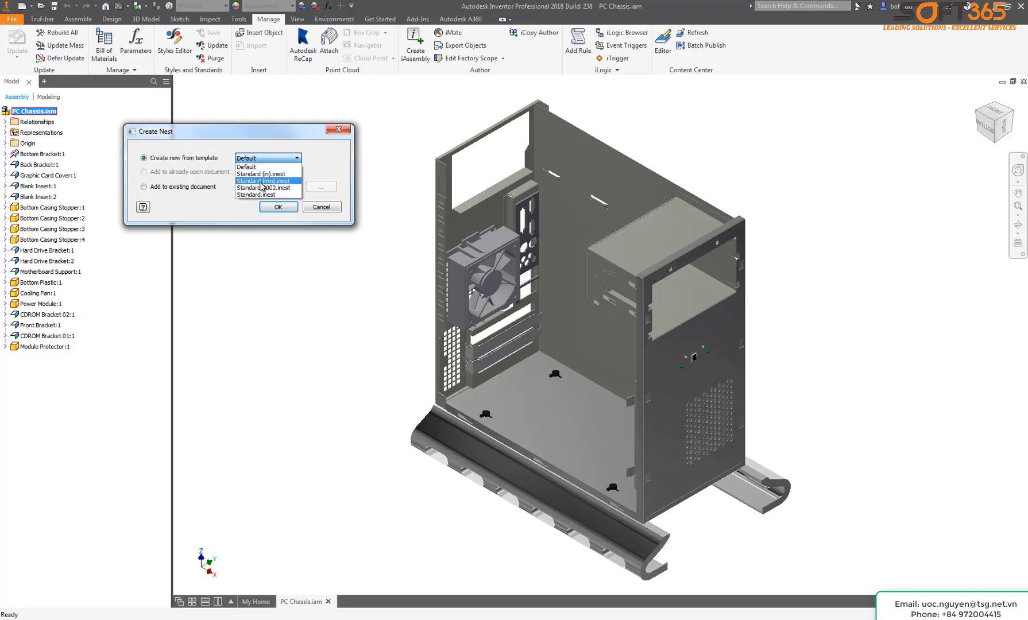
left_click(262, 181)
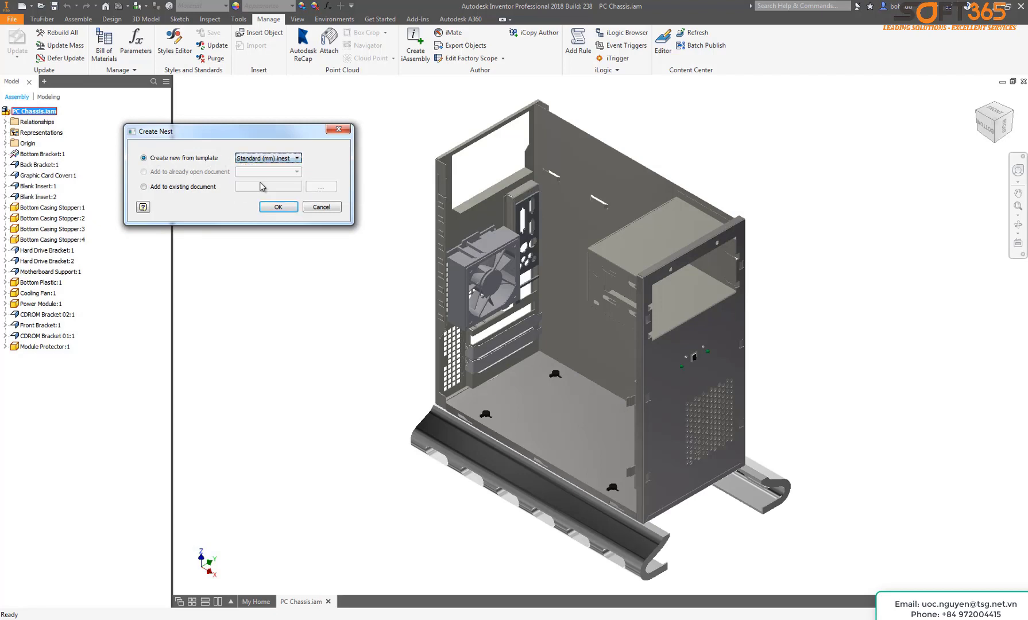
left_click(278, 208)
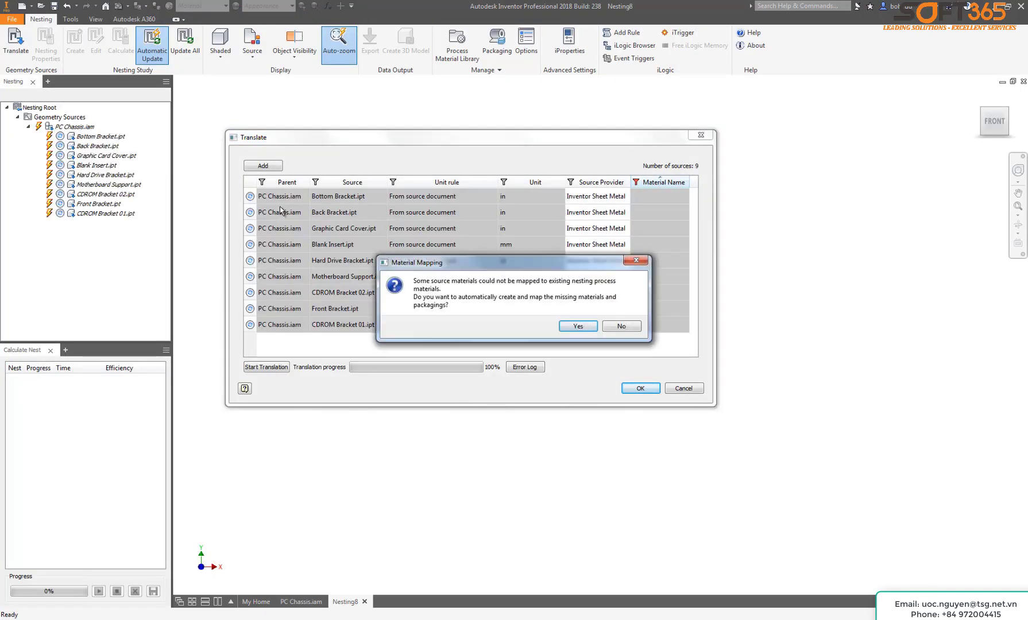
Step: Automatically create and map the missing nesting materials and packagings, and translate all the chassis sheet metal sources
left_click(583, 327)
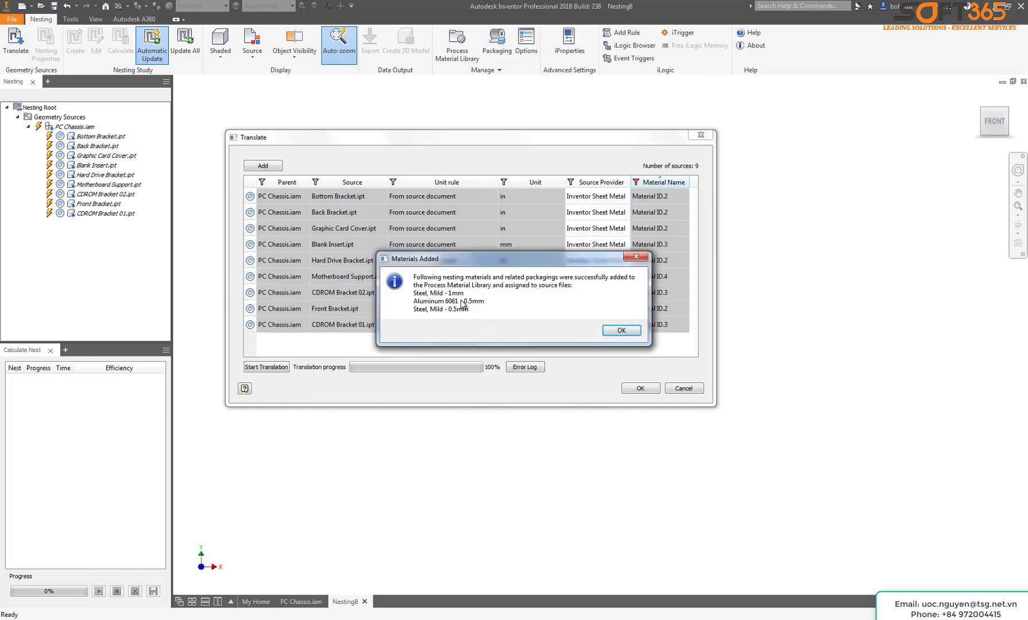
left_click(621, 330)
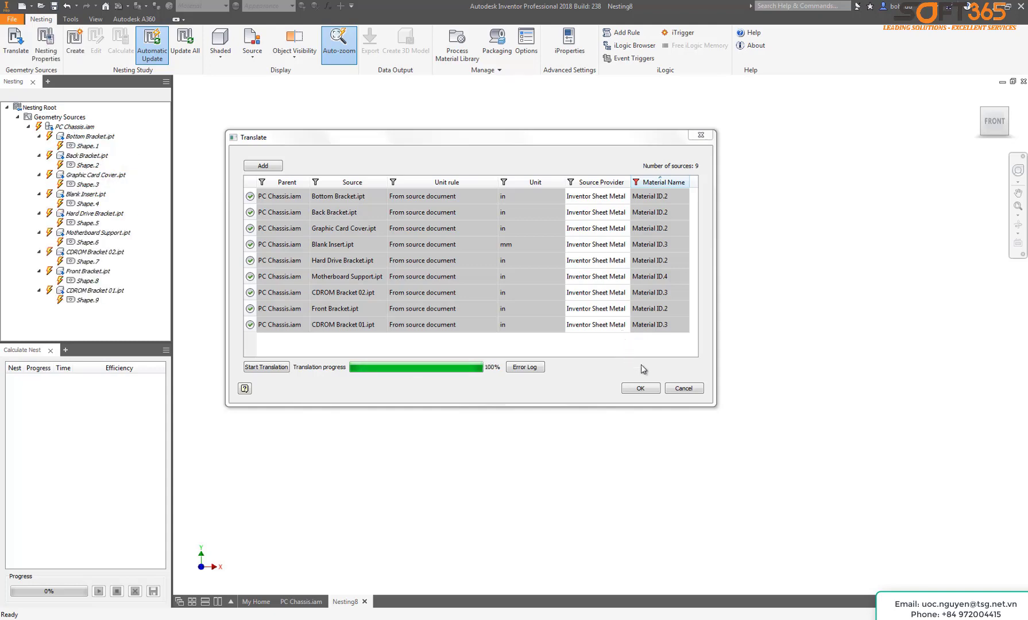
left_click(642, 390)
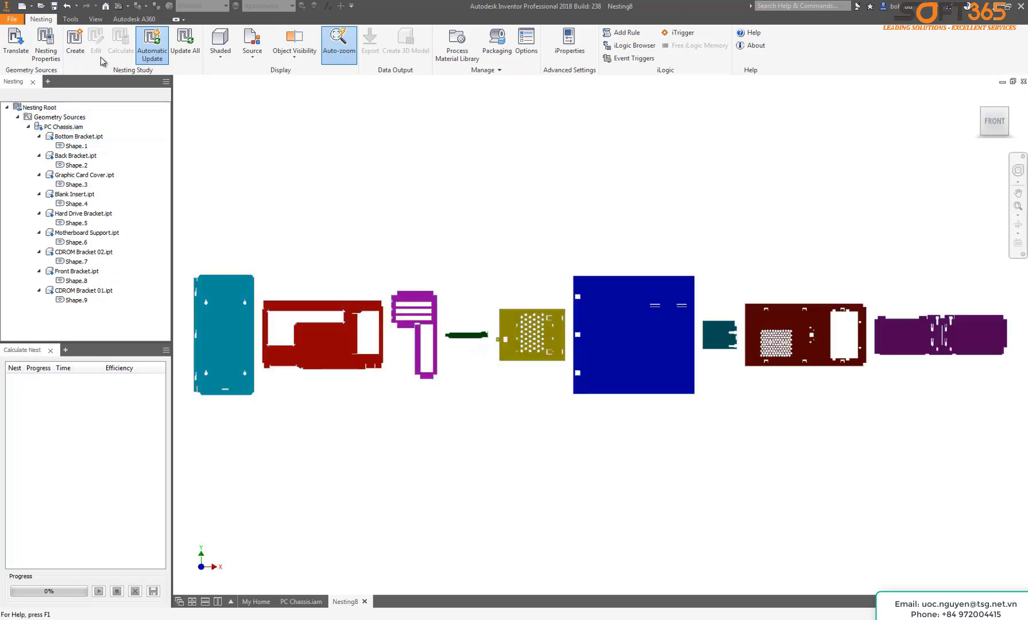
Step: In the source nesting properties, set the Blank Insert orientation to 45 degrees and enable mirroring for the Graphic Card Cover
left_click(51, 47)
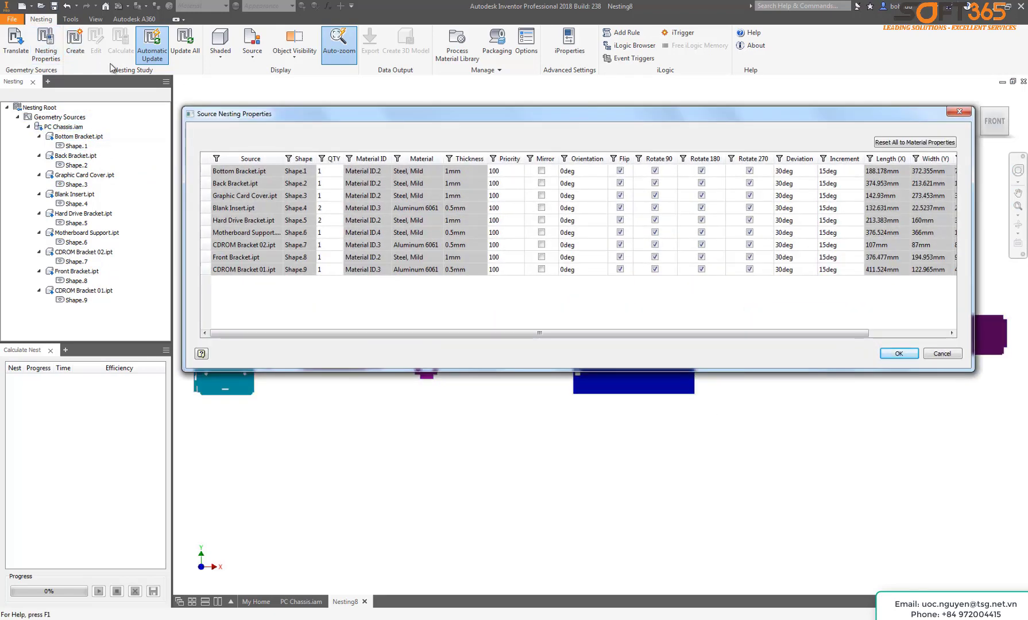
double_click(331, 219)
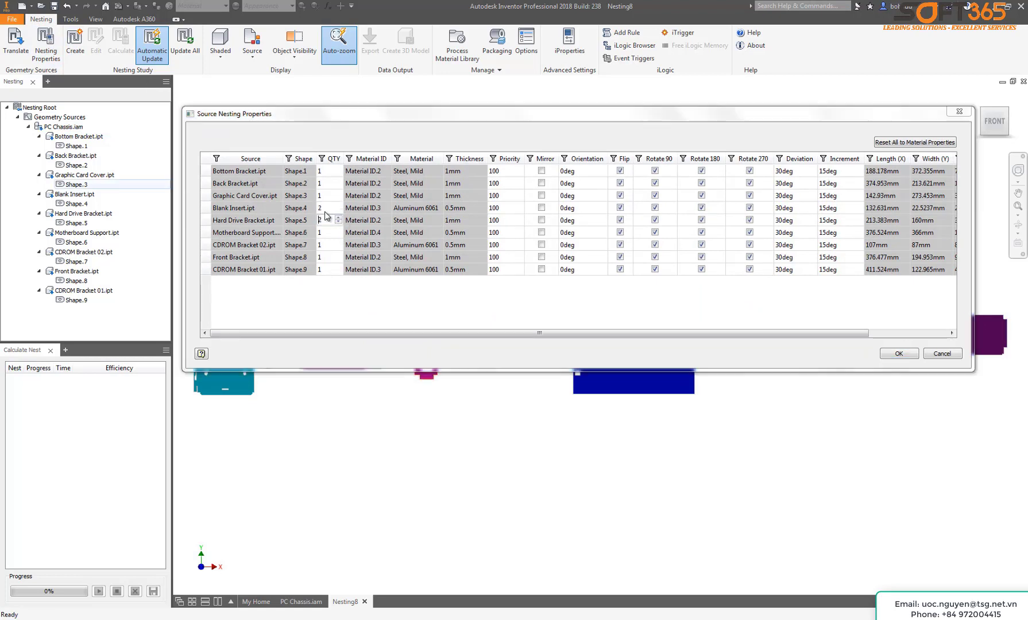
left_click(277, 211)
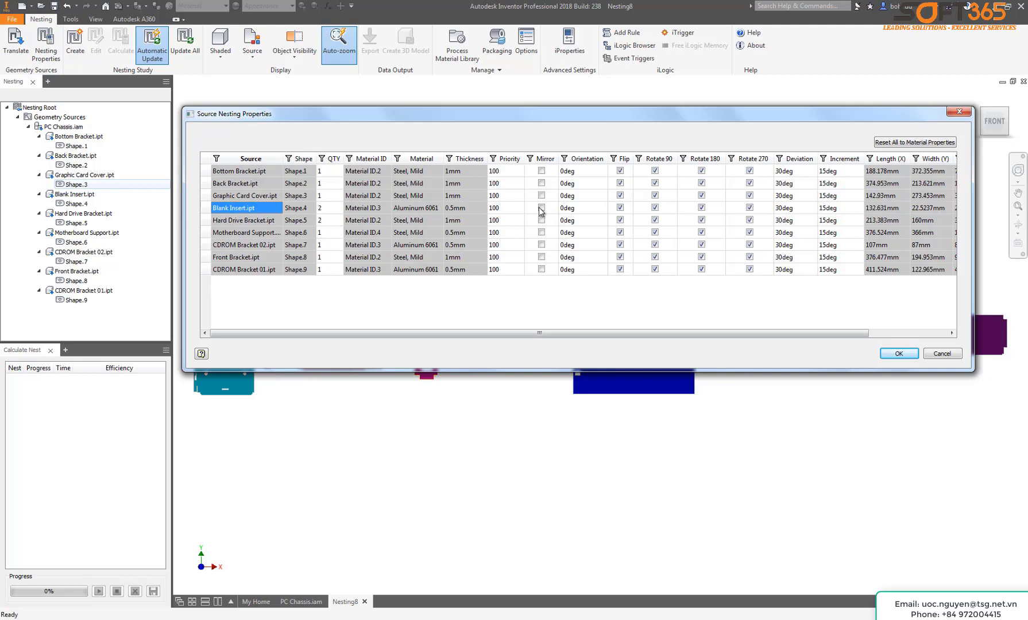
left_click(576, 210)
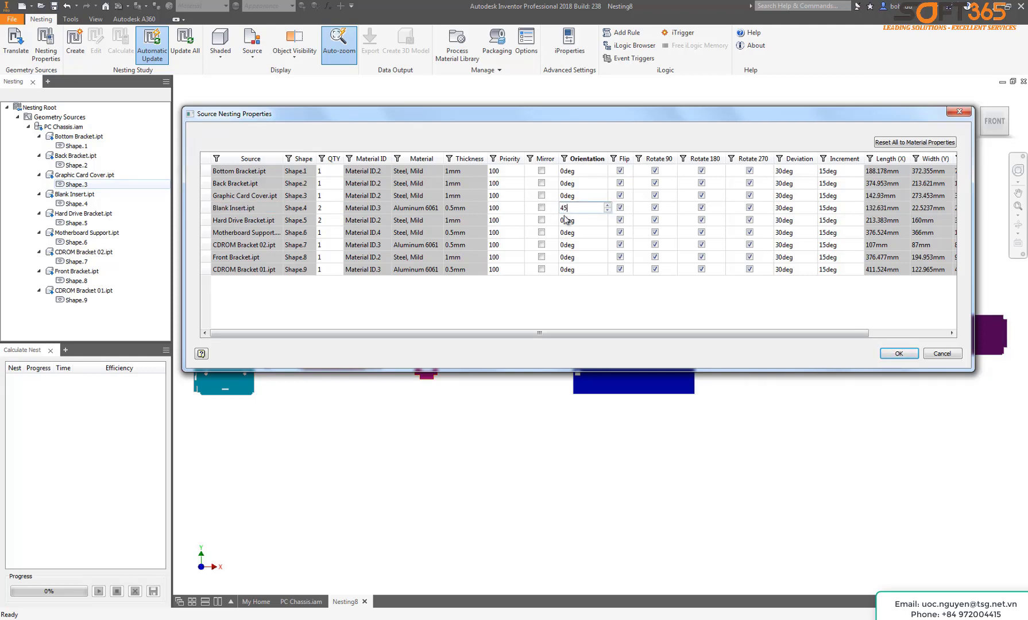
left_click(541, 196)
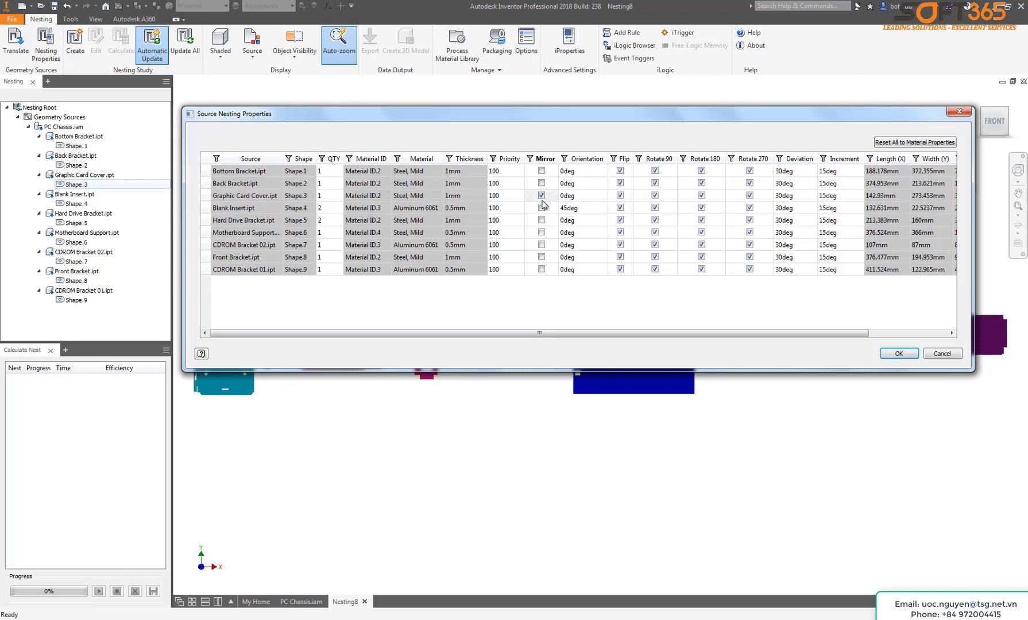
left_click(911, 356)
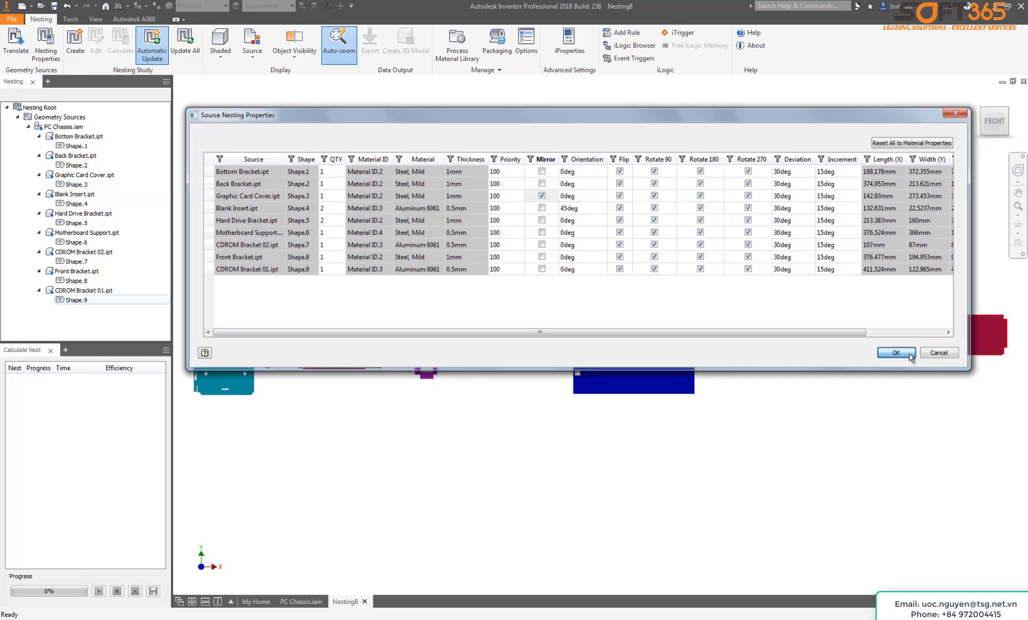
Step: Review the shapes coloured by mirror and by orientation, and return to colouring by source
left_click(242, 59)
left_click(278, 184)
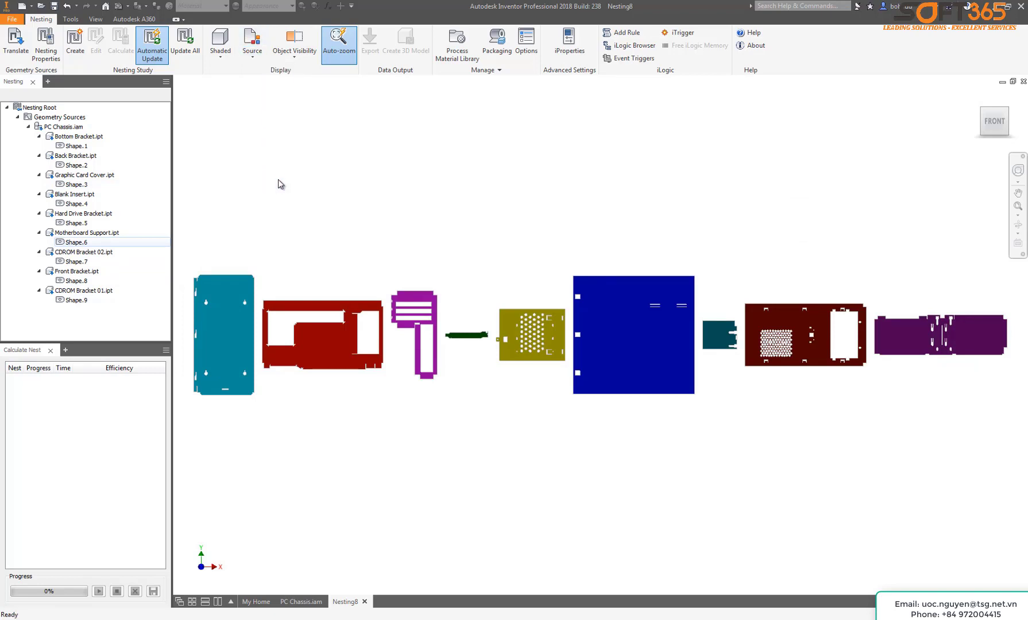
left_click(251, 65)
left_click(266, 163)
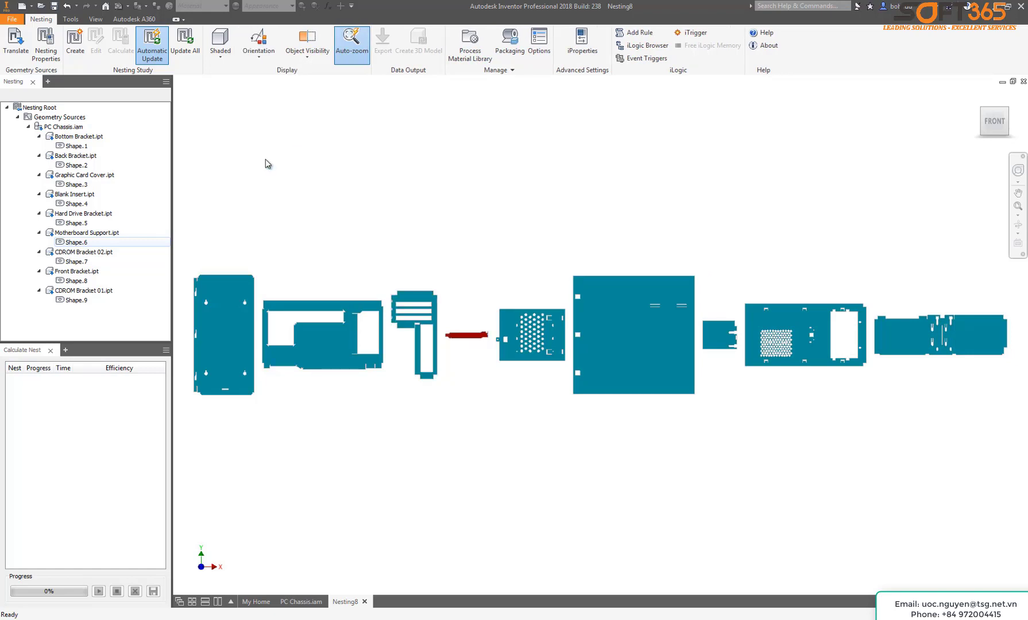
left_click(258, 52)
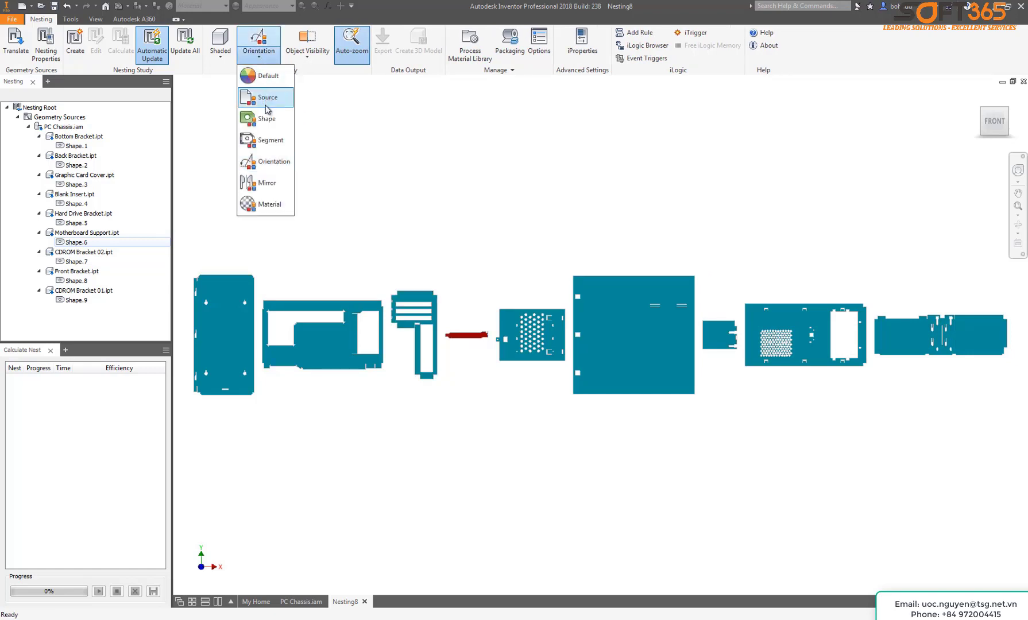
left_click(267, 97)
Step: Create a nesting study of the translated shapes with a job quantity of 5
left_click(75, 42)
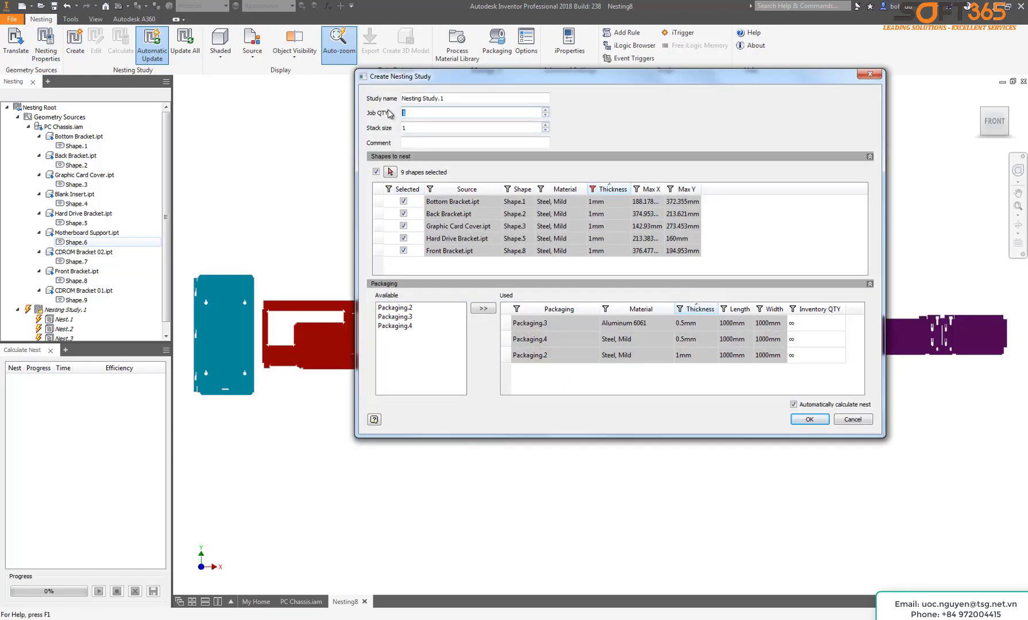
type("5")
left_click(809, 420)
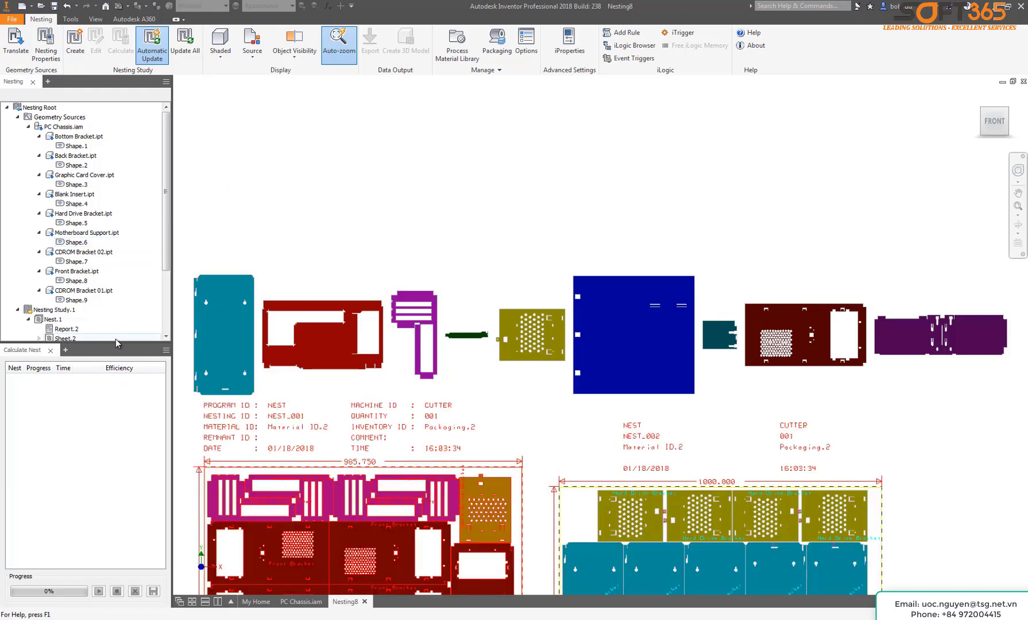
Step: Enlarge the nesting browser and collapse the PC Chassis.iam source branch
left_click_drag(116, 342, 115, 454)
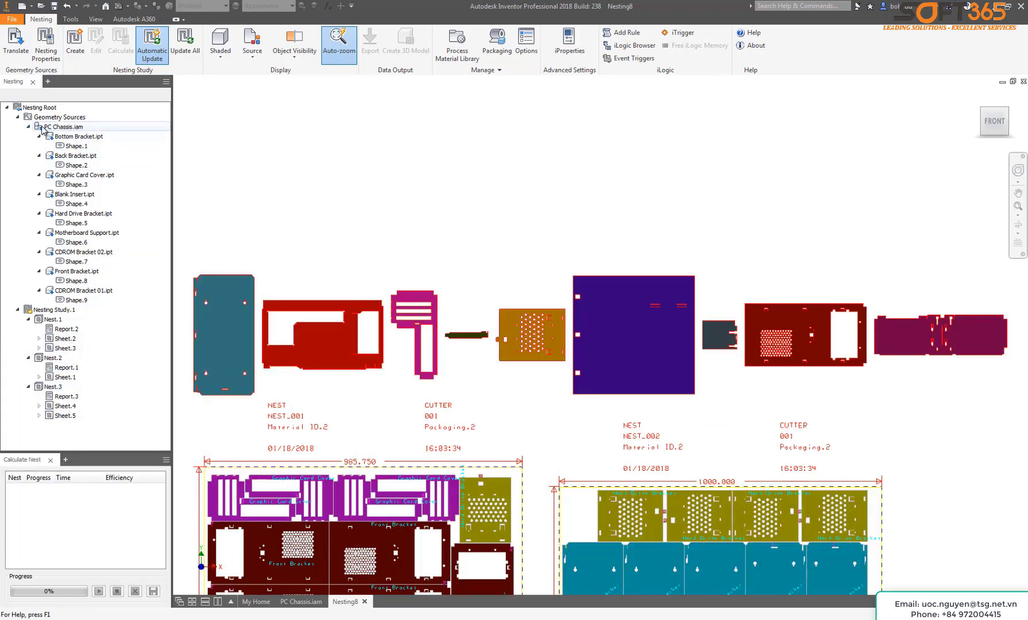
right_click(42, 129)
left_click(66, 319)
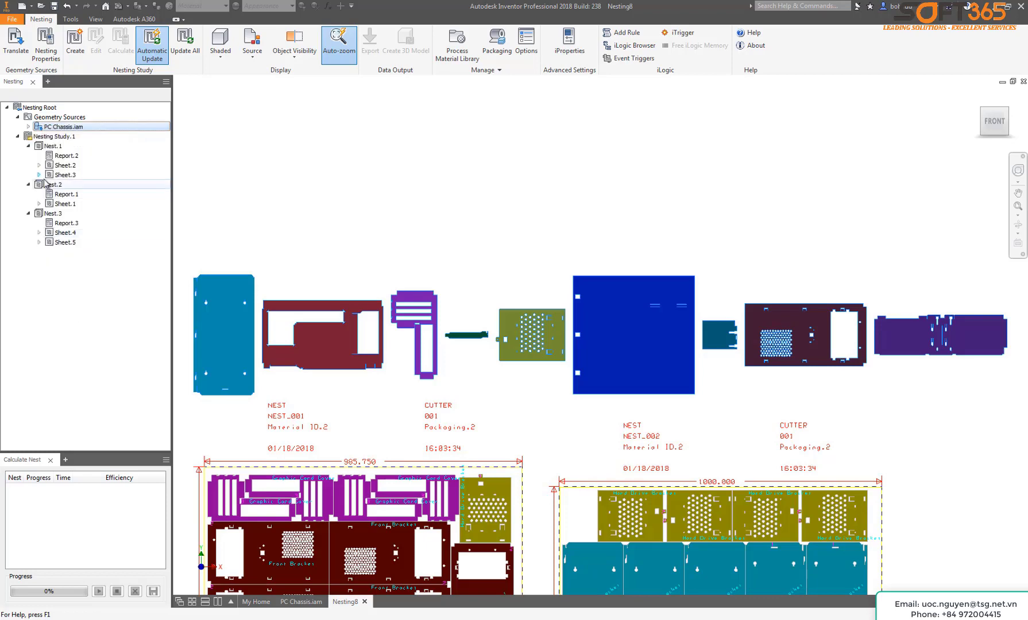
Step: Show all of Nesting Study.1 and colour its nests by material
left_click(53, 138)
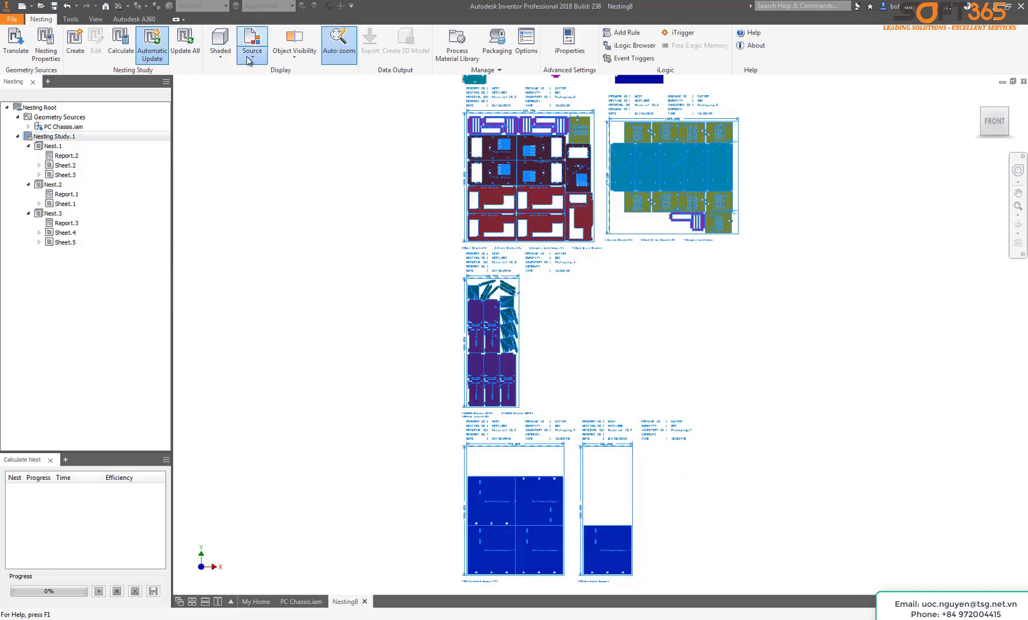
left_click(252, 44)
left_click(256, 204)
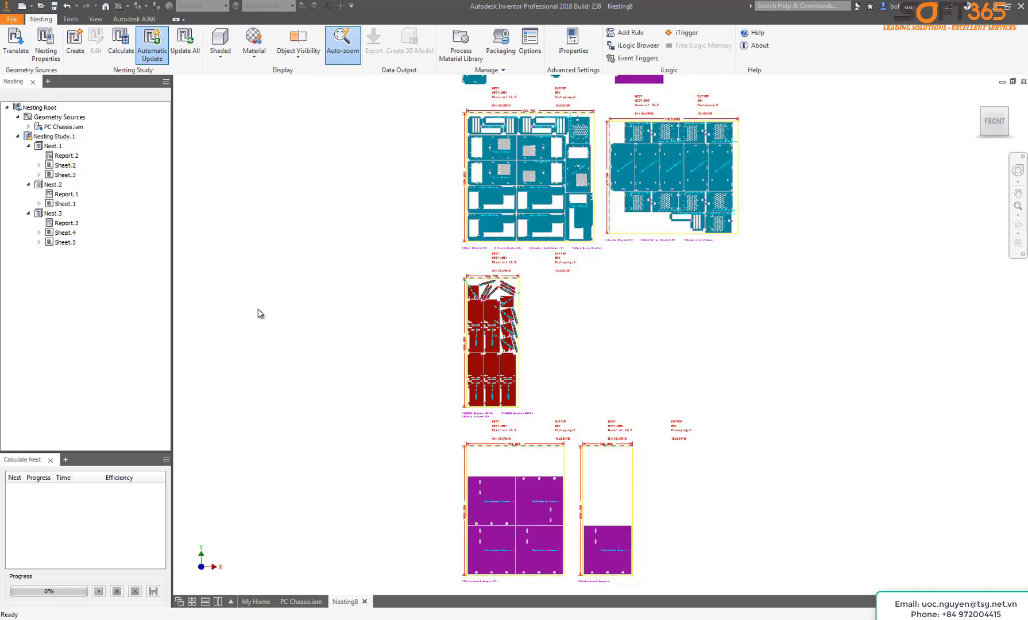
Step: Examine the sheet layouts of Nest.1, Nest.2 and Nest.3 in turn
left_click(55, 146)
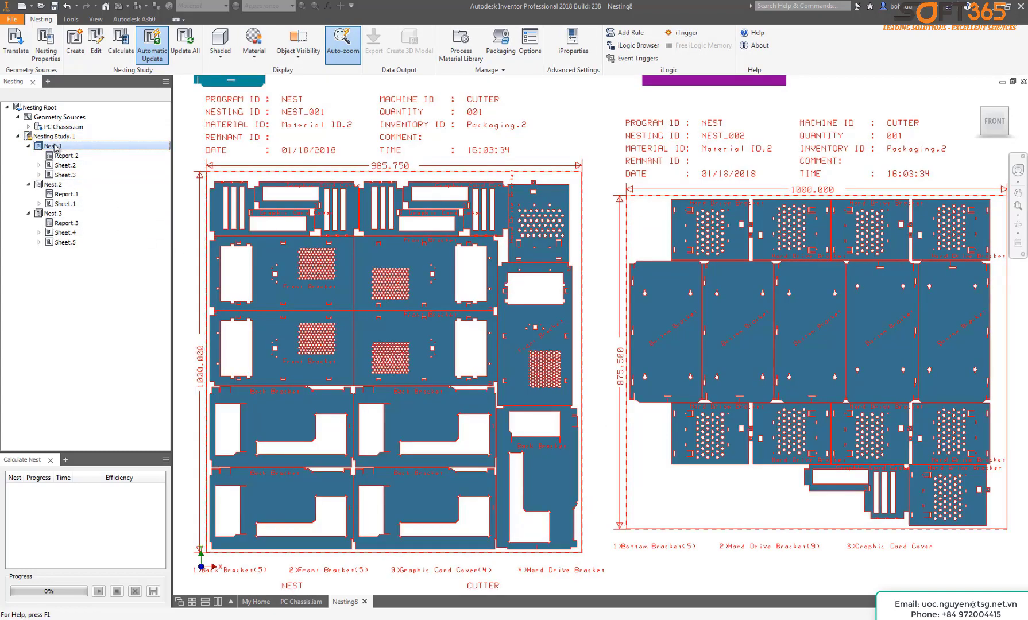
left_click(53, 184)
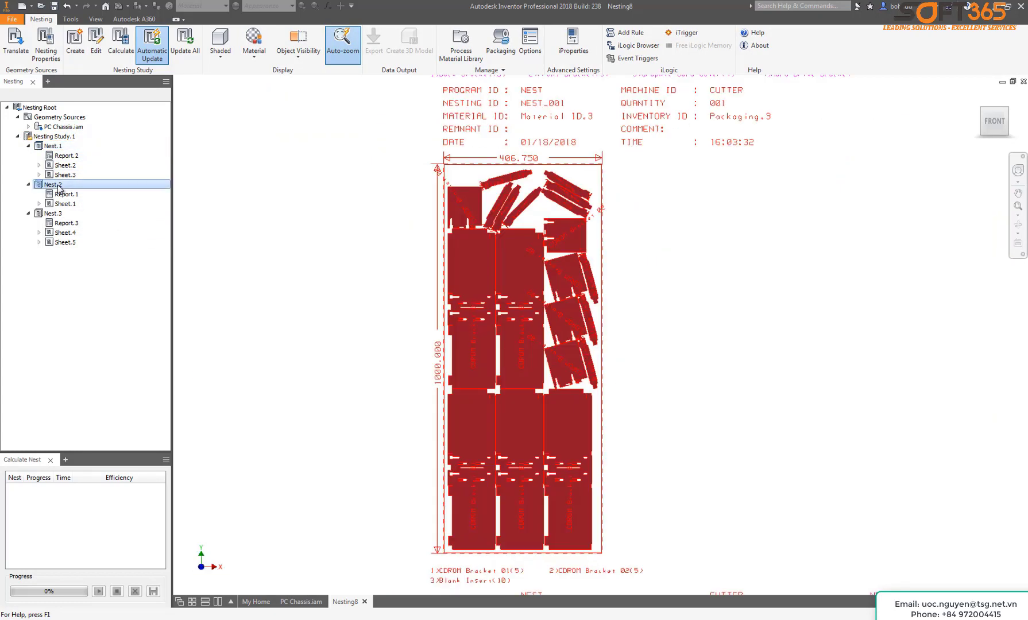
left_click(52, 214)
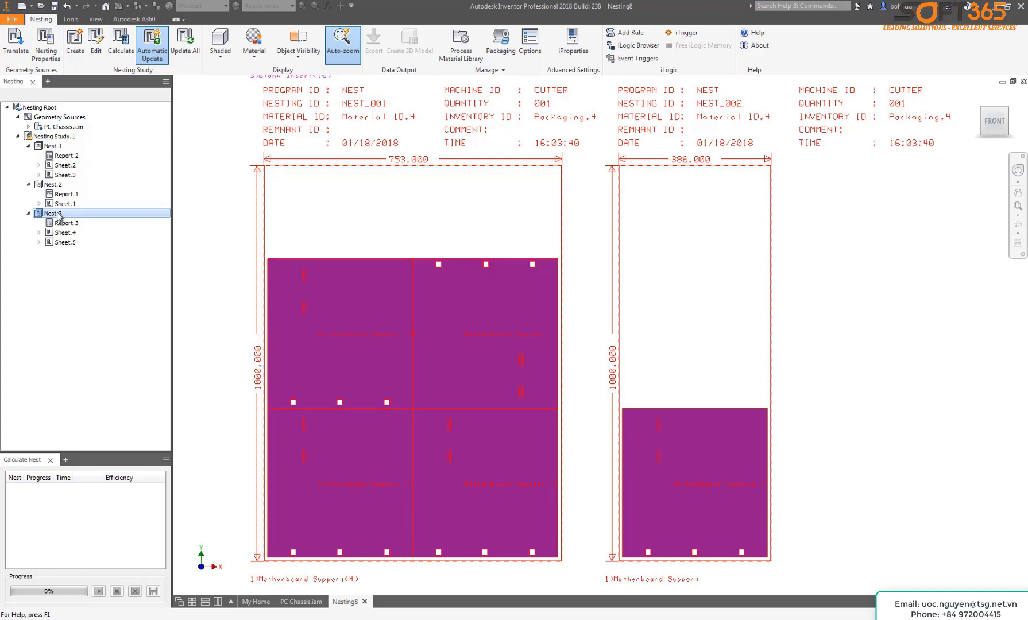
Step: Edit Nest.3 to disallow flip and 90, 180 and 270 degree rotation for the Motherboard Support, and recalculate it
right_click(58, 217)
left_click(80, 221)
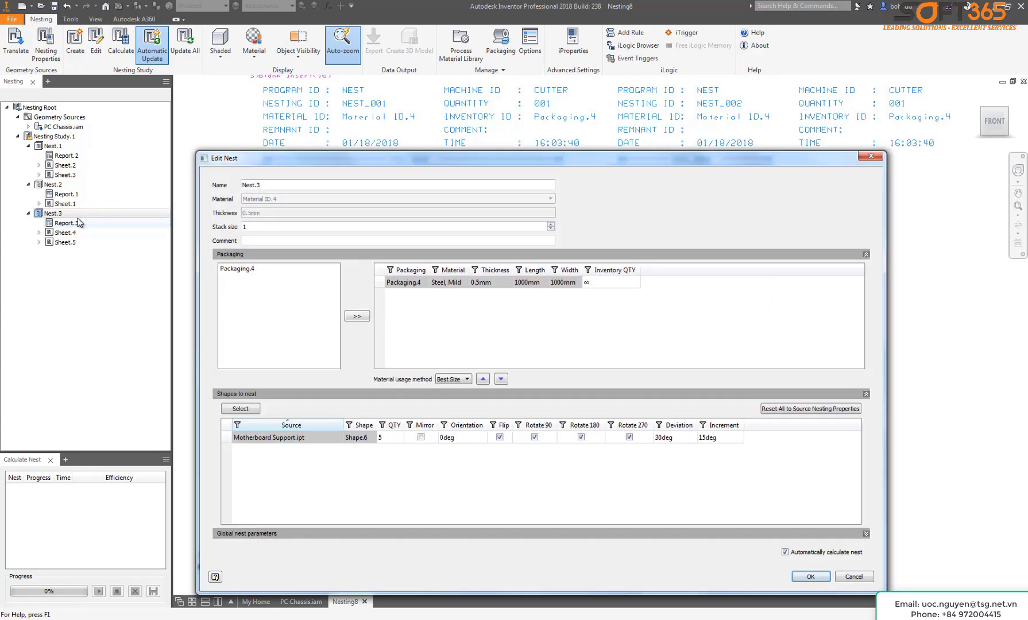
left_click(500, 437)
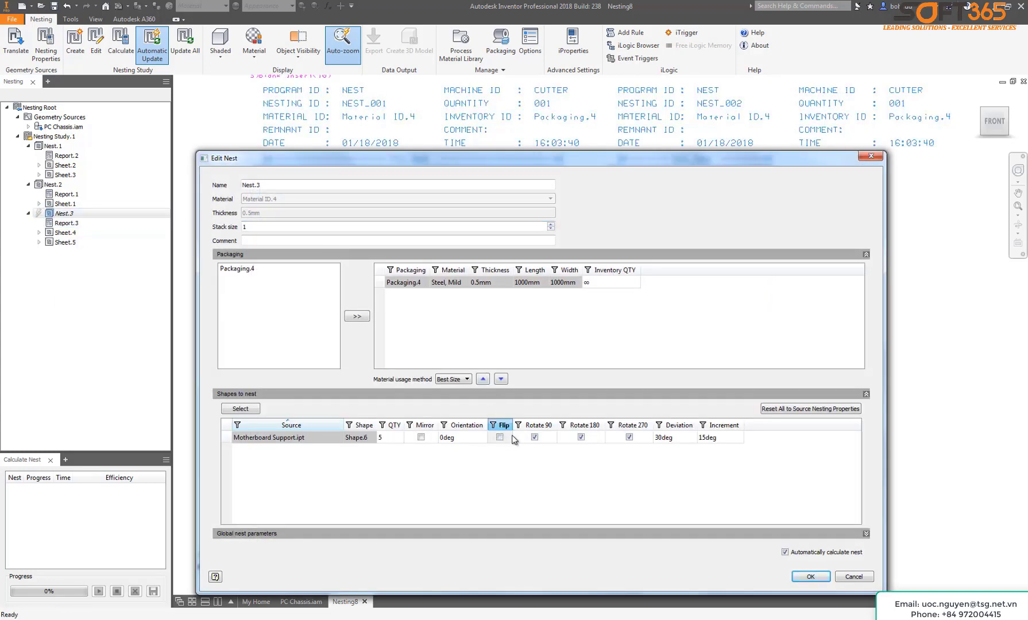
left_click(535, 438)
left_click(581, 437)
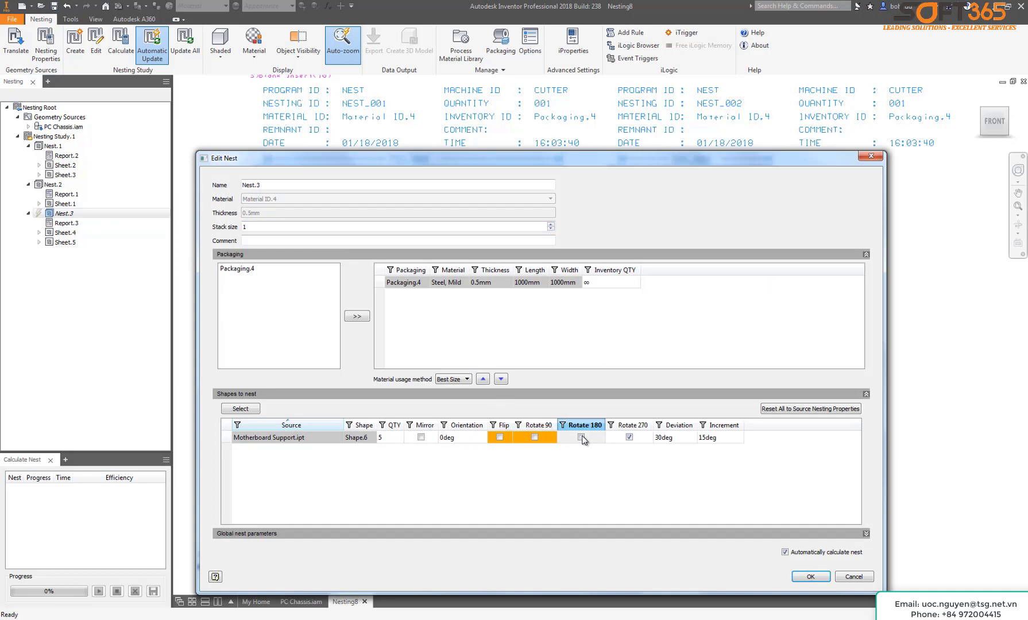
left_click(629, 438)
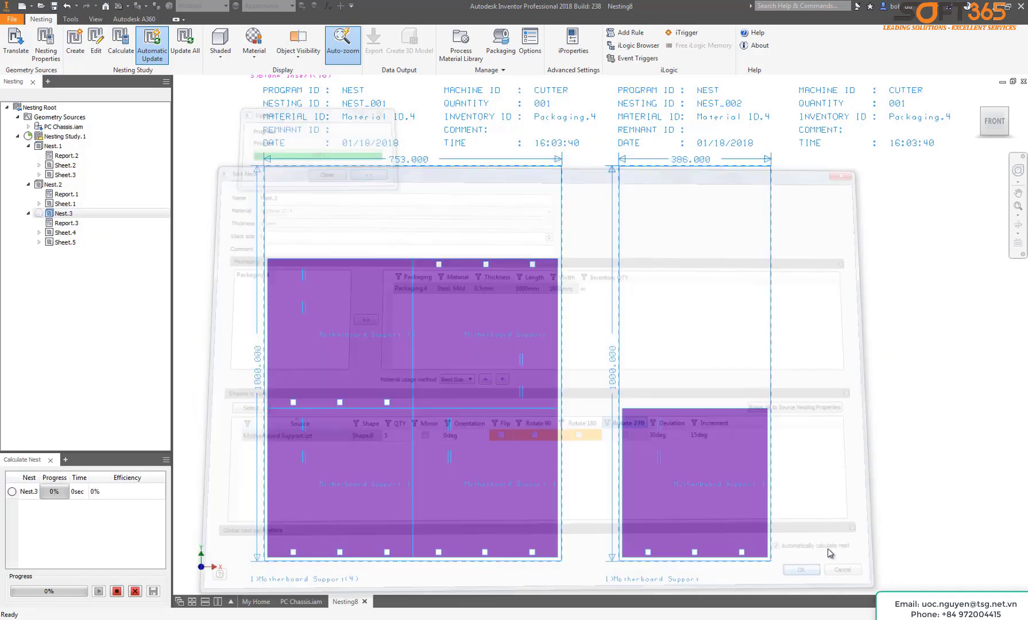
left_click(825, 576)
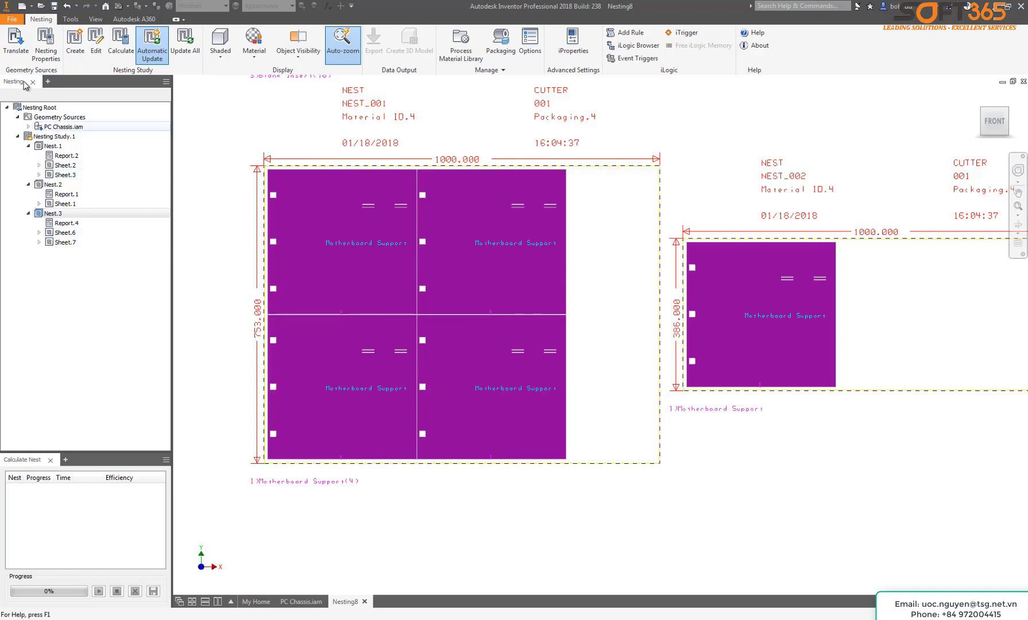
Step: Add the Supportgussett.dxf file to the sources to translate
left_click(11, 47)
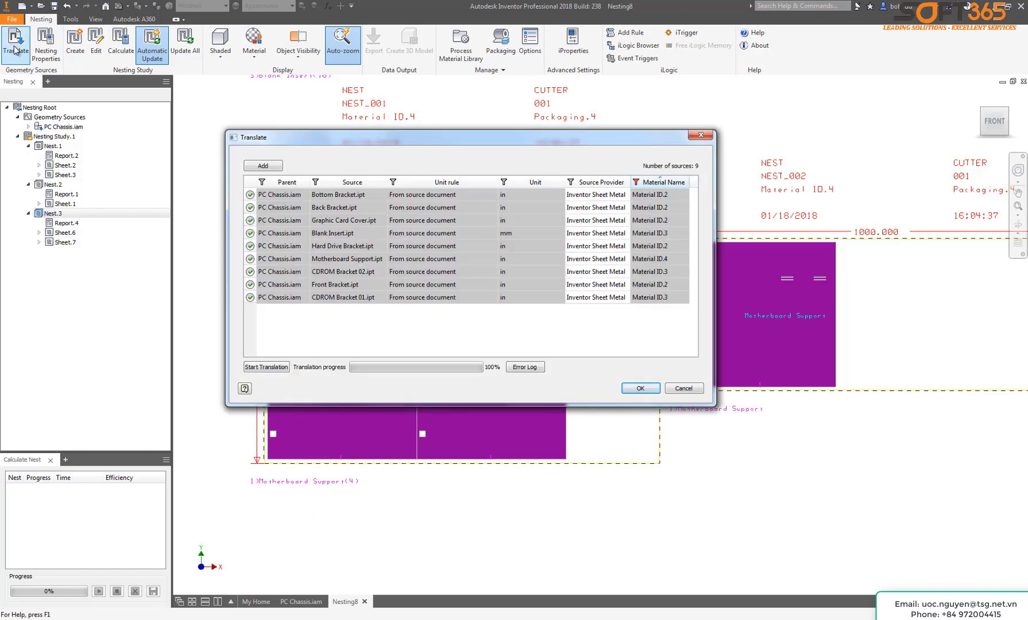
left_click(274, 168)
double_click(492, 441)
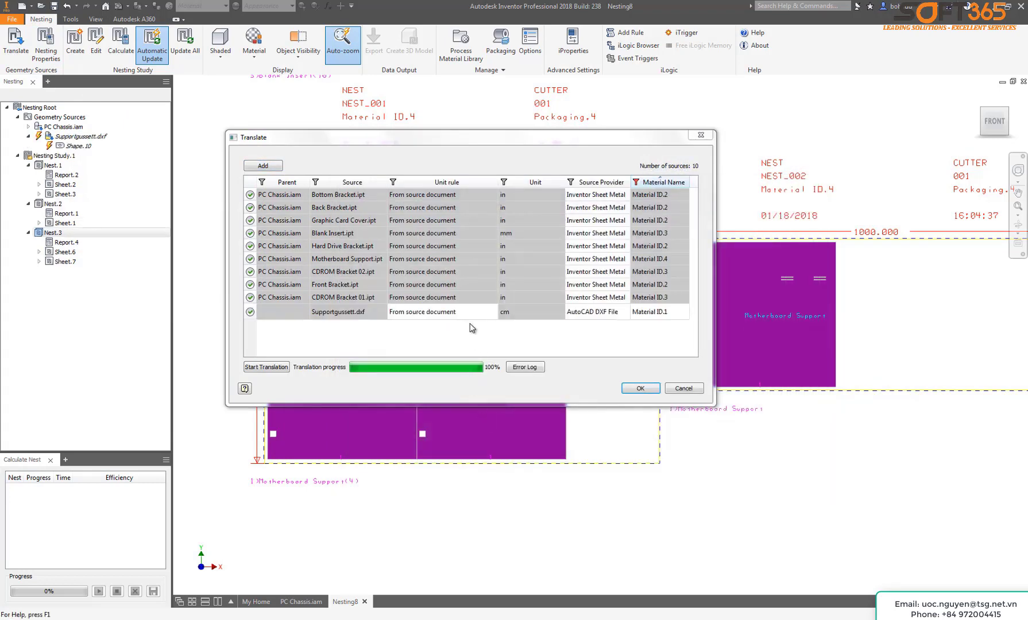
Step: Set a custom unit rule with mm units for Supportgussett.dxf and translate it into the geometry sources
left_click(471, 313)
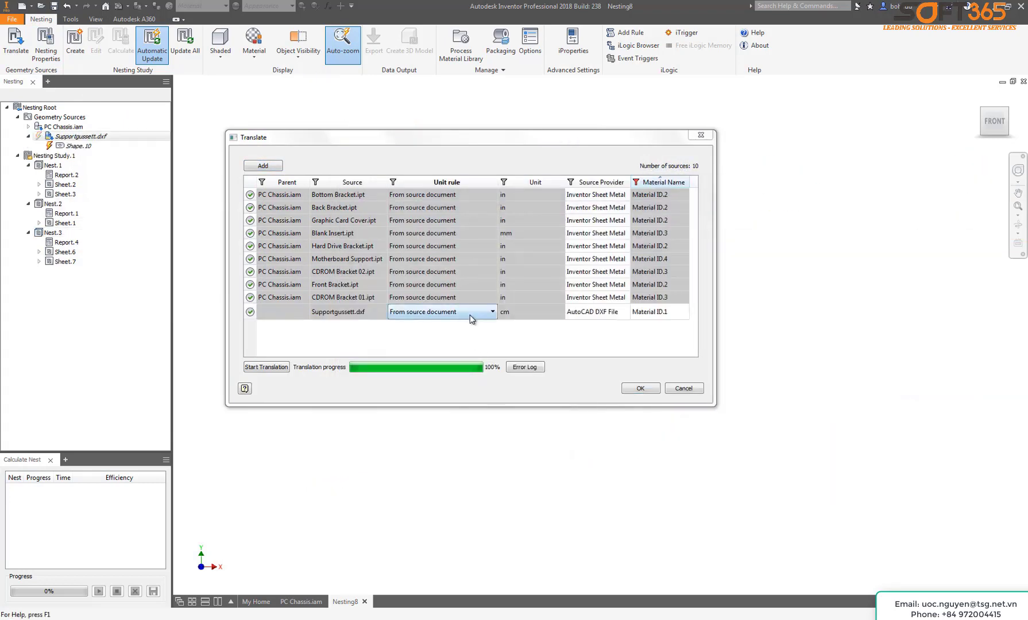
left_click(463, 313)
left_click(435, 340)
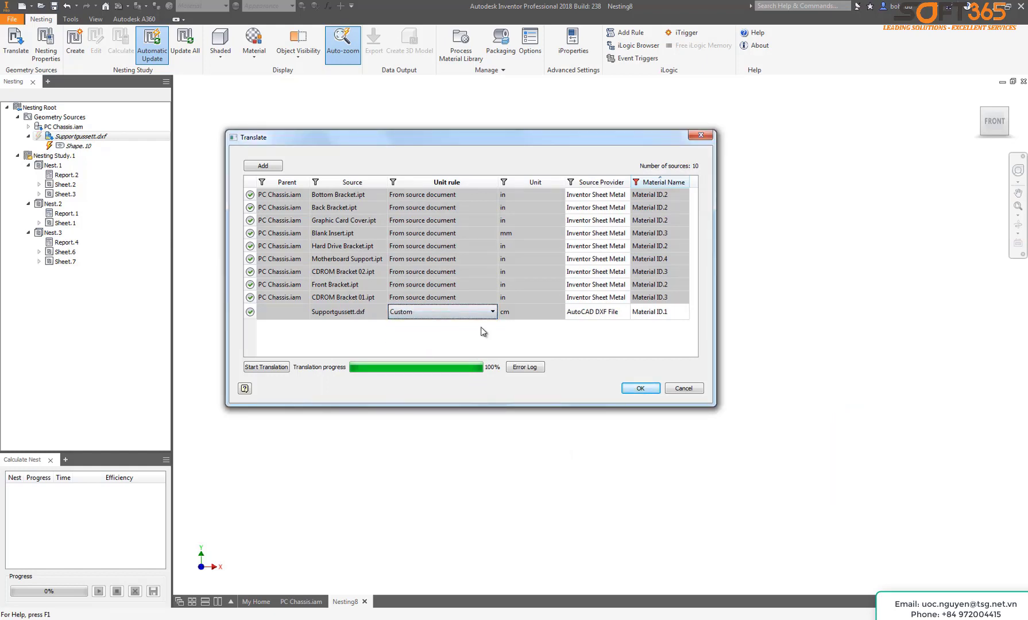
left_click(505, 313)
left_click(505, 313)
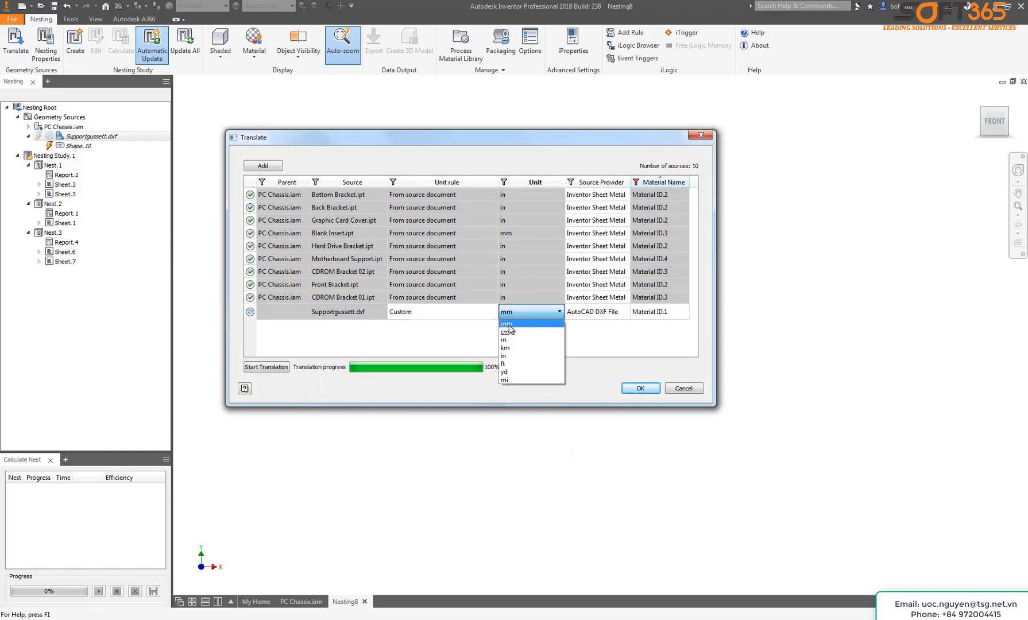
left_click(508, 324)
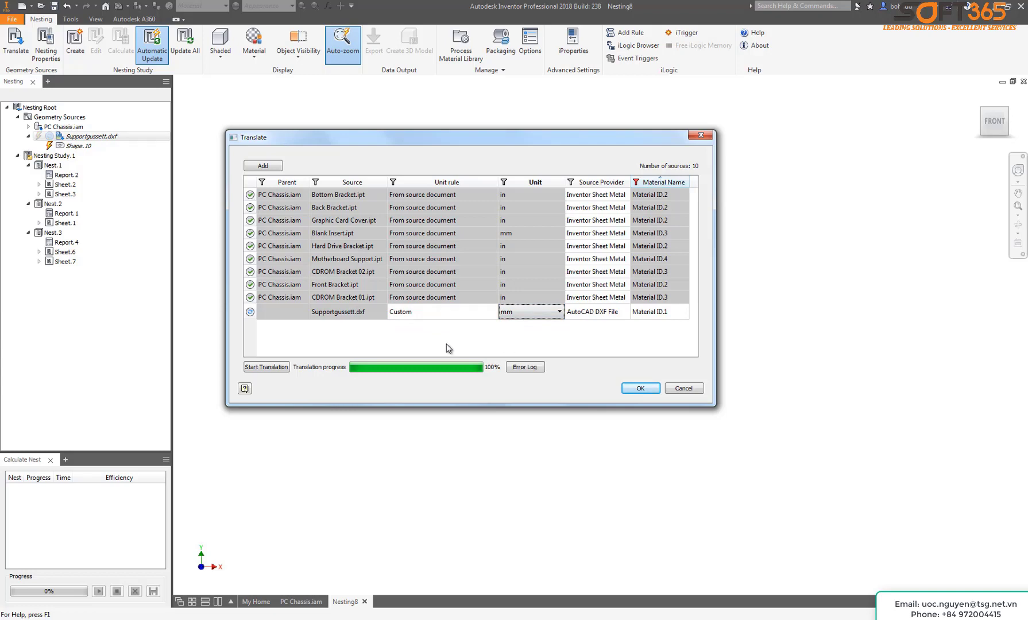
left_click(264, 367)
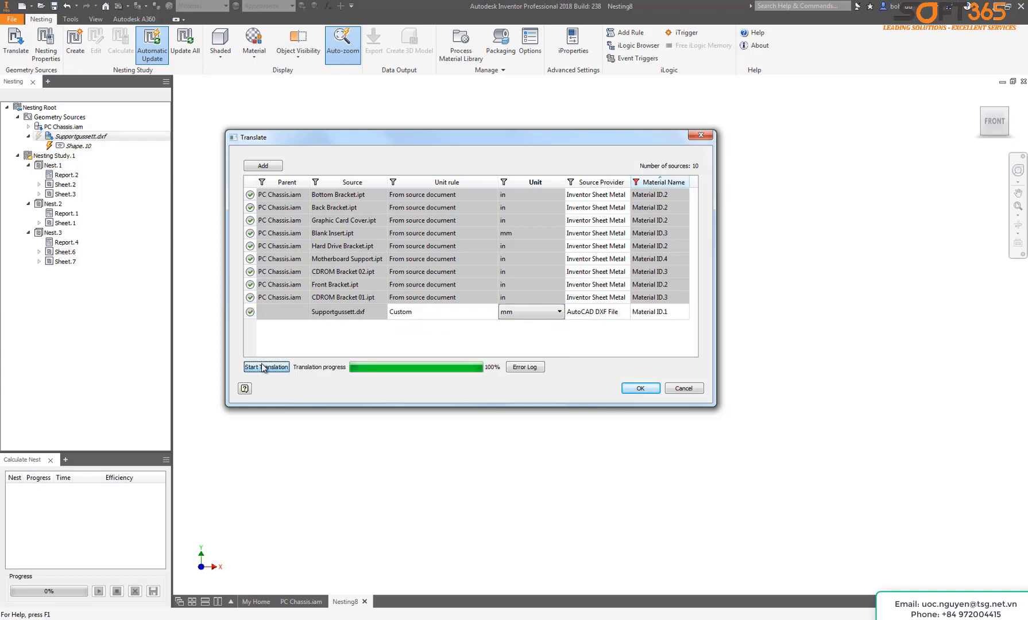
left_click(635, 386)
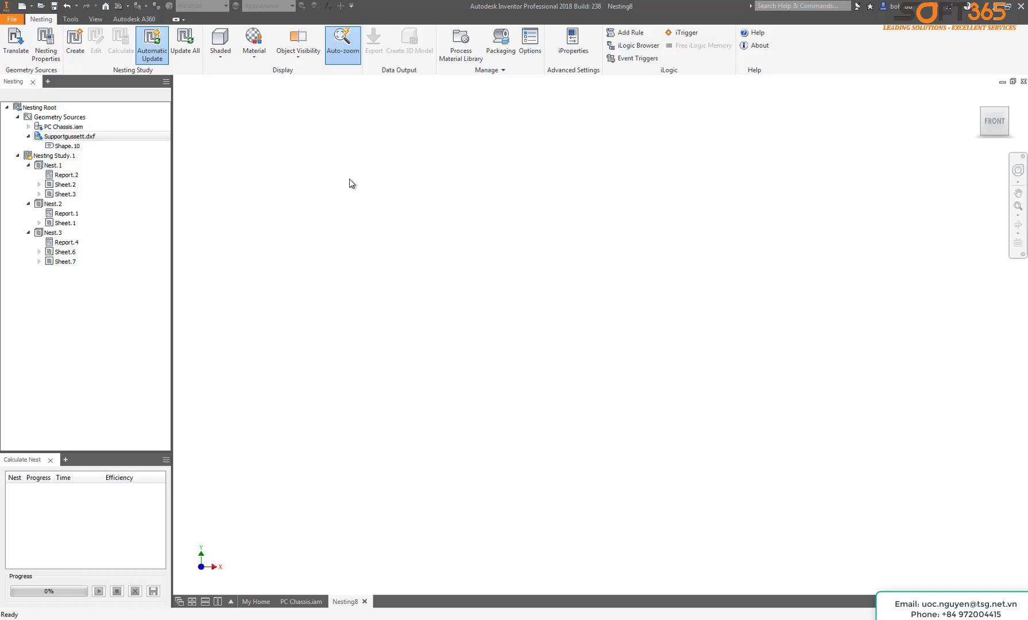
Step: Assign Material ID.2 to Supportgussett.dxf in the source nesting properties and set its quantity to 10
left_click(49, 54)
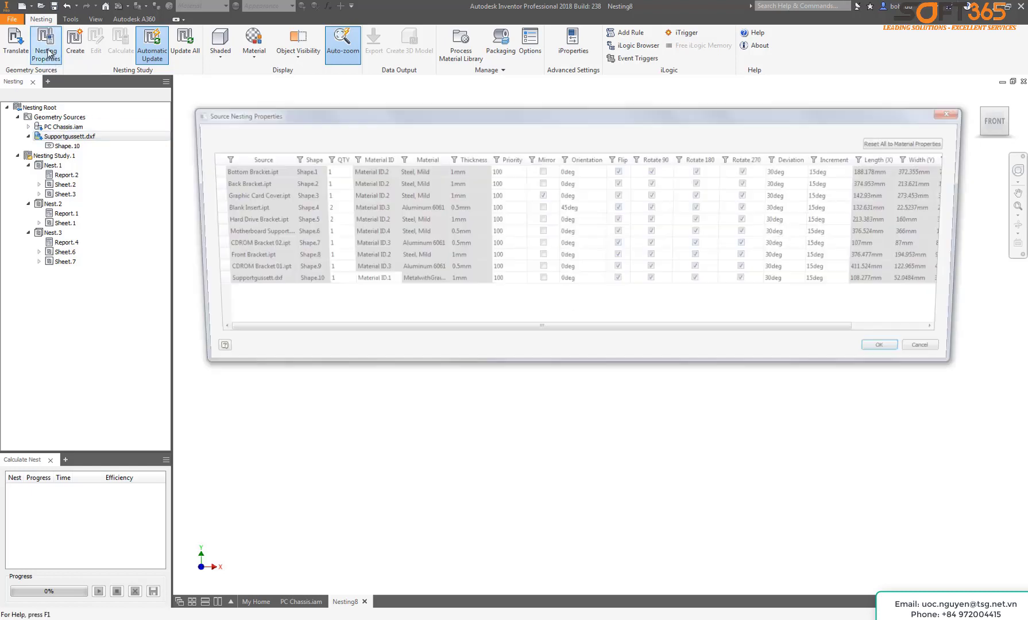
left_click(366, 282)
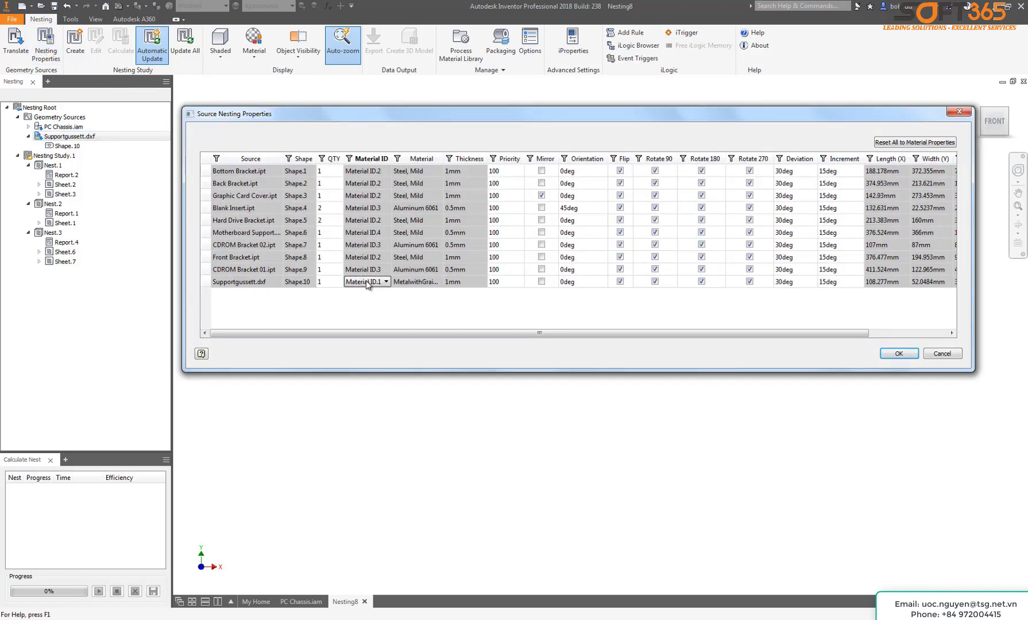
left_click(369, 284)
left_click(361, 300)
left_click(328, 284)
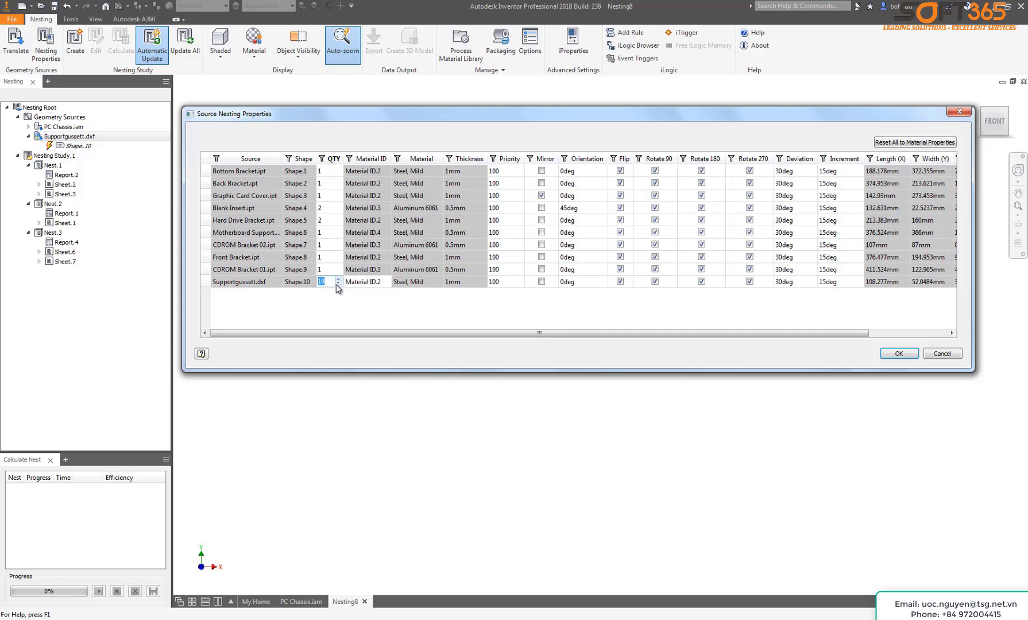
left_click(331, 282)
left_click(897, 353)
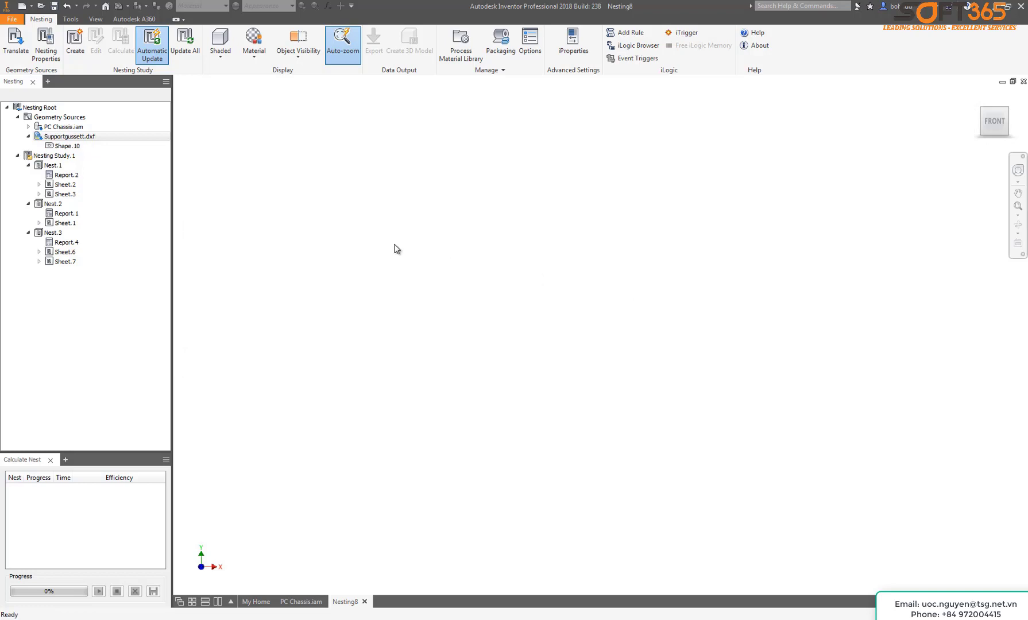
Step: Create and automatically calculate Nesting Study.2 with all source shapes and a job quantity of 5
left_click(78, 48)
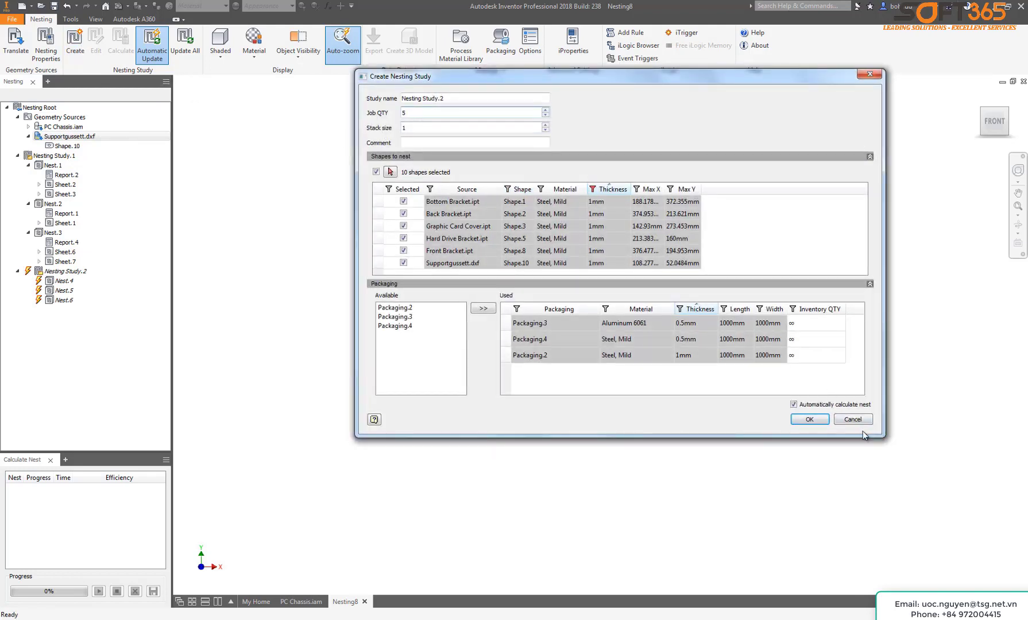
left_click(810, 419)
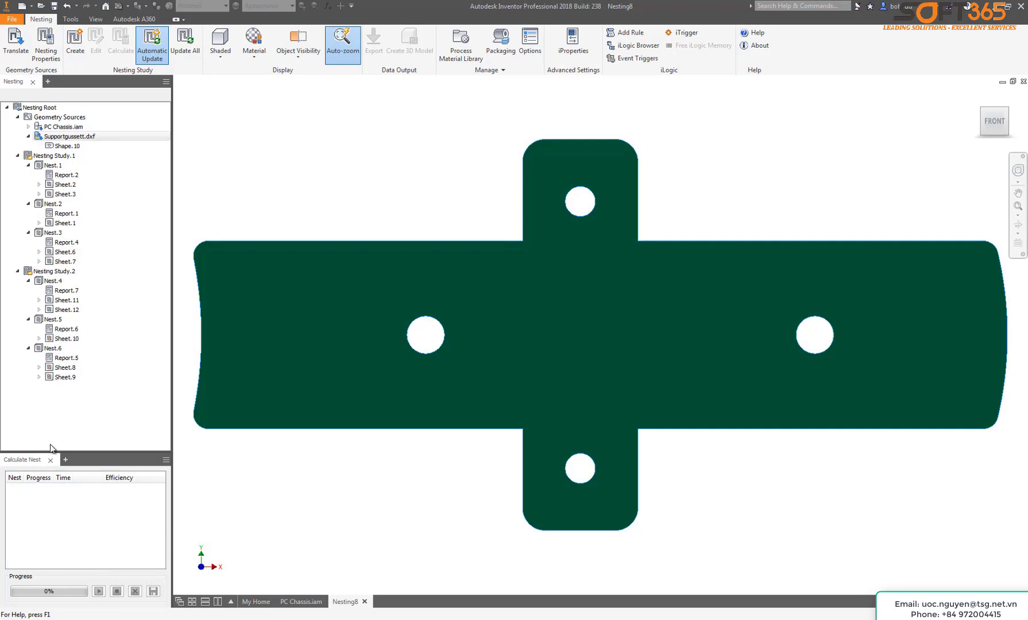
Step: Show the whole nesting root and hide the geometry sources
left_click(47, 108)
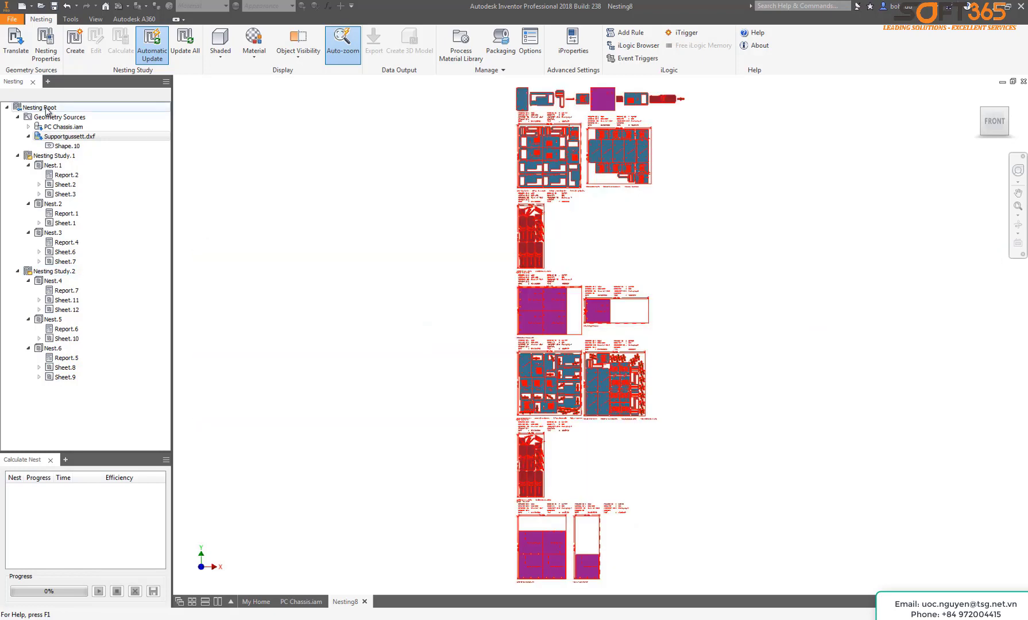
right_click(46, 119)
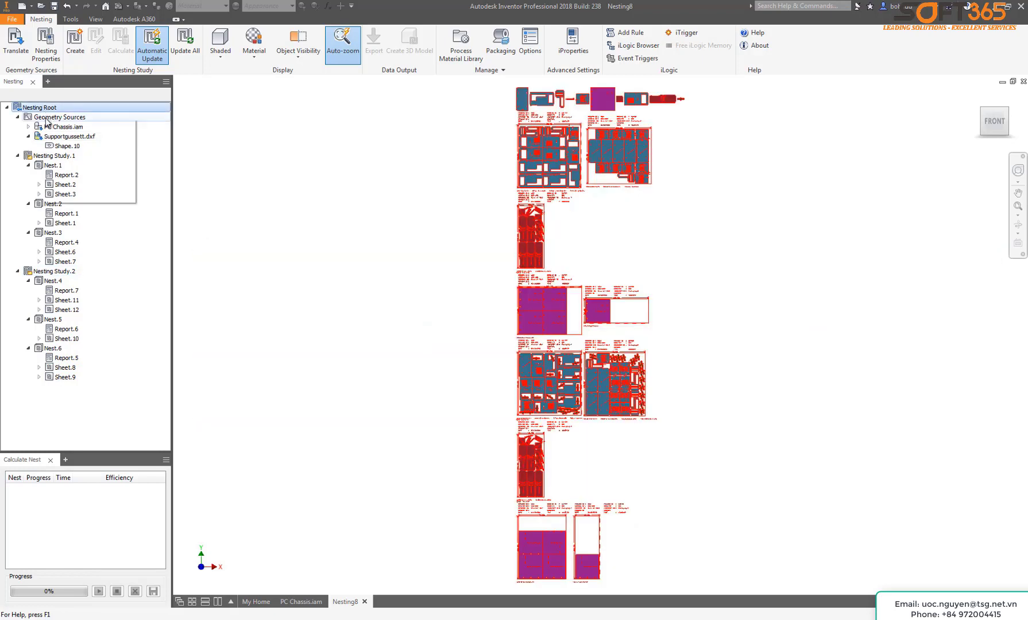
left_click(71, 162)
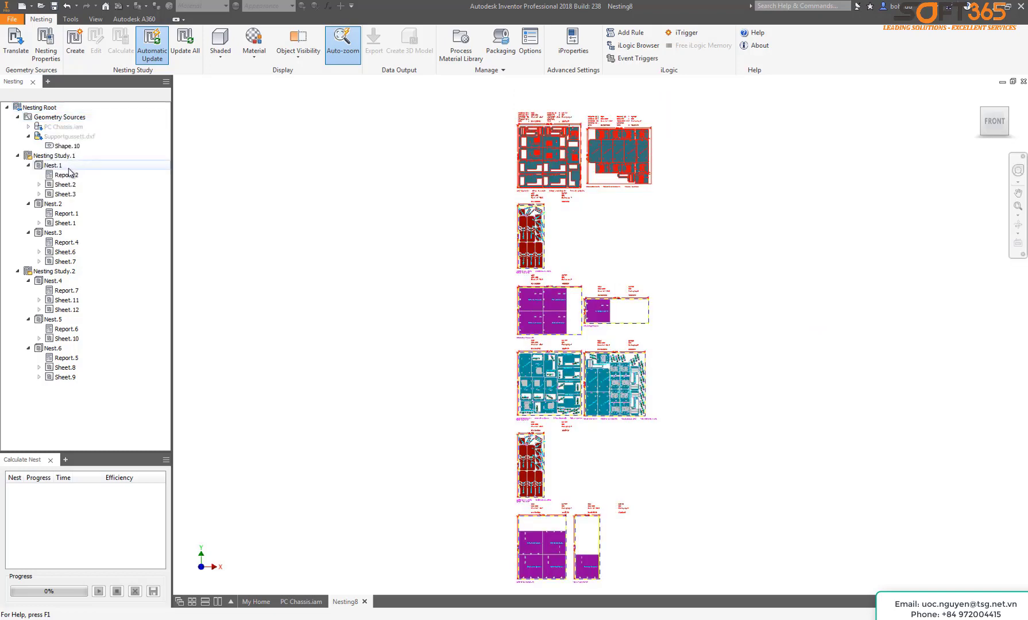
Step: Hide Nest.2, Nest.3, Nest.5 and Nest.6 together
left_click(58, 204)
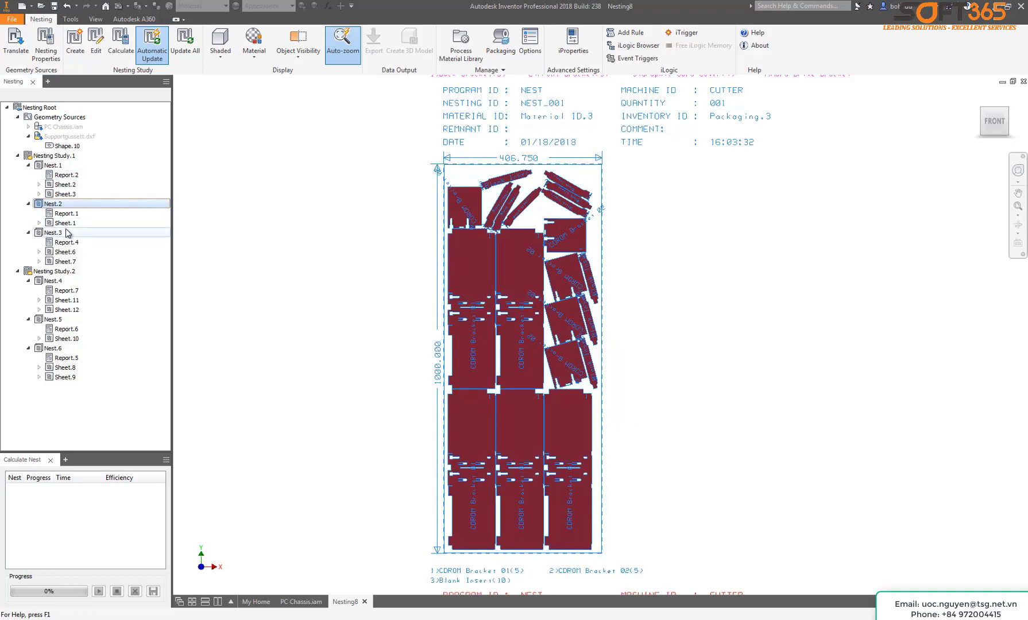
left_click(66, 232, "ctrl")
left_click(53, 320, "ctrl")
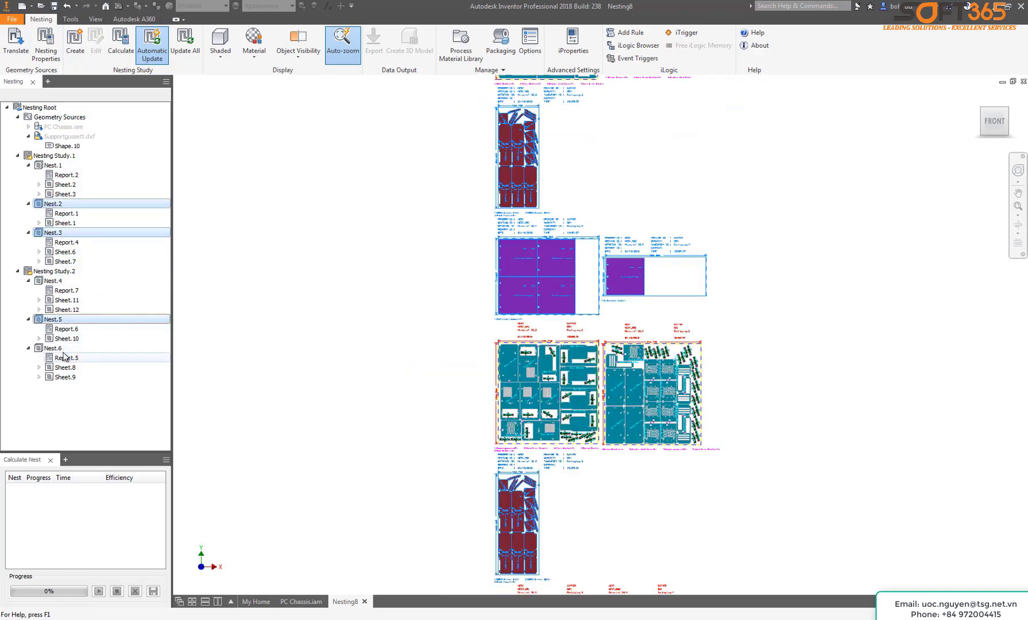
left_click(52, 348, "ctrl")
right_click(62, 348)
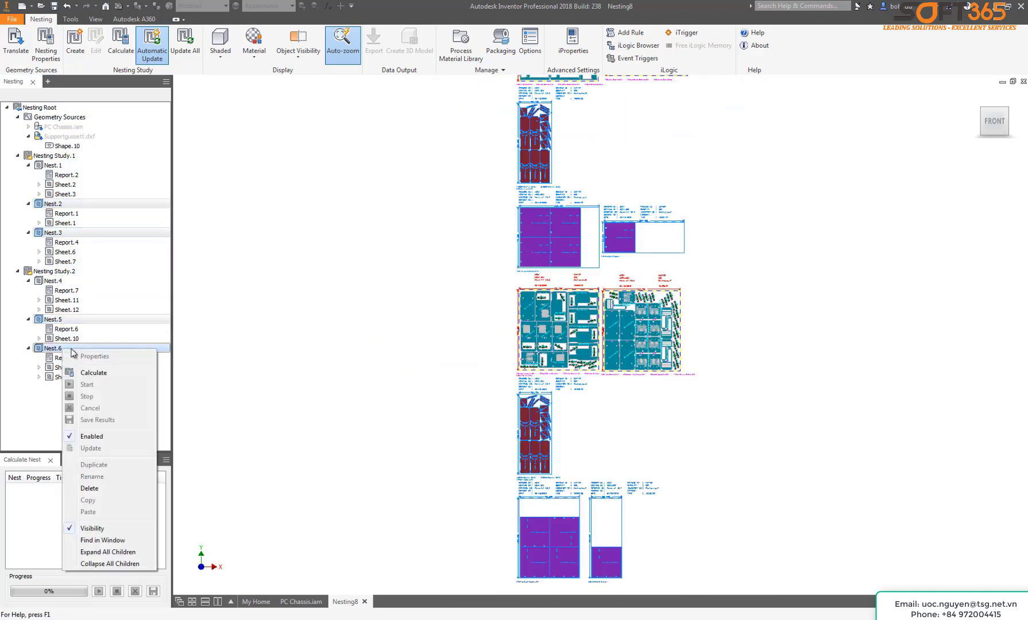
left_click(92, 529)
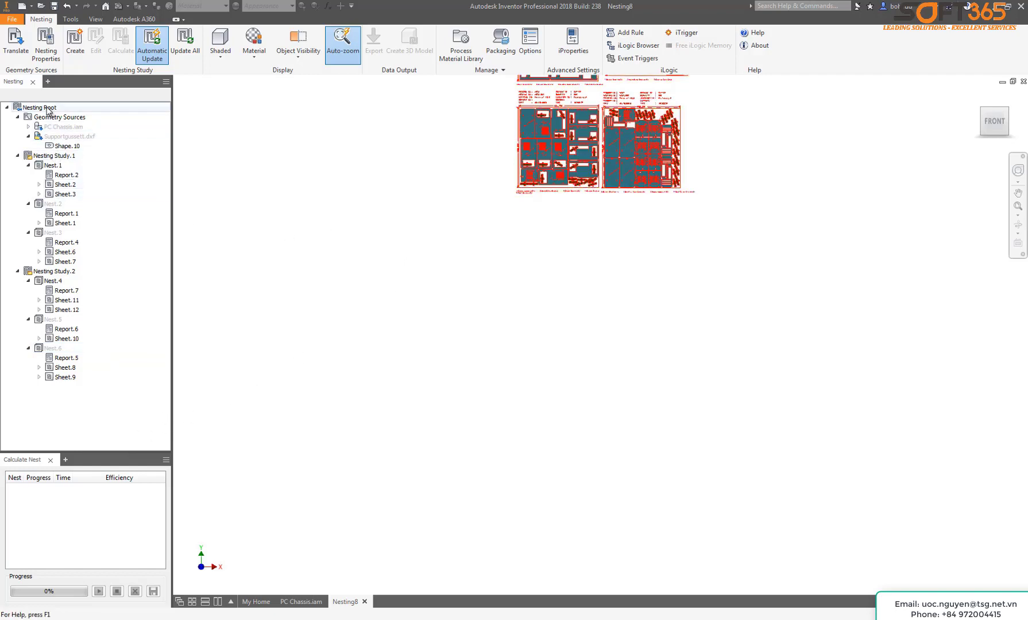
Step: Fit the nests still shown in the window and colour their parts by source
key("Home")
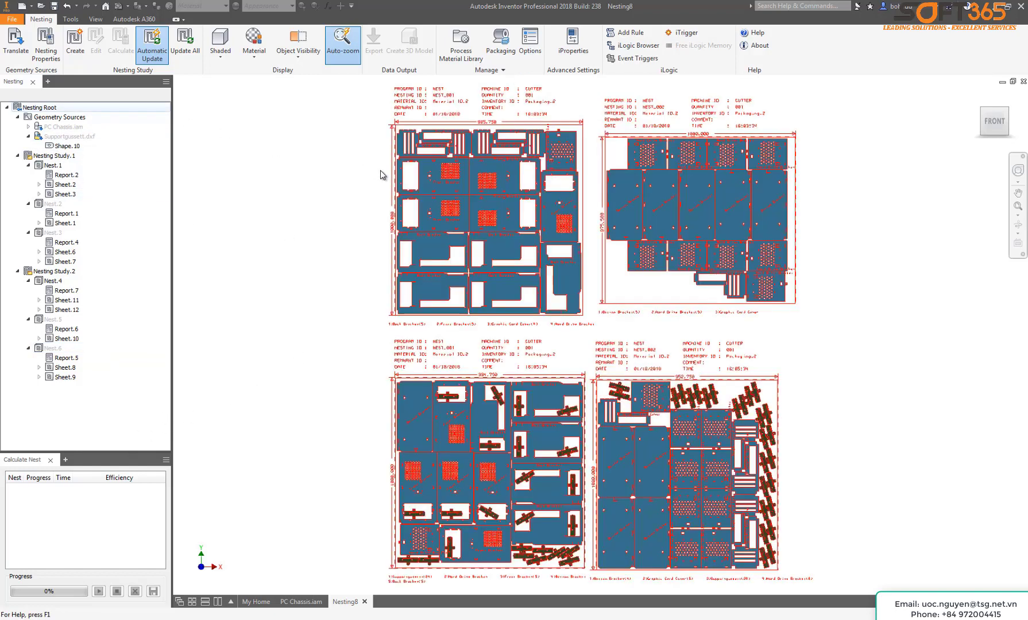
left_click(264, 119)
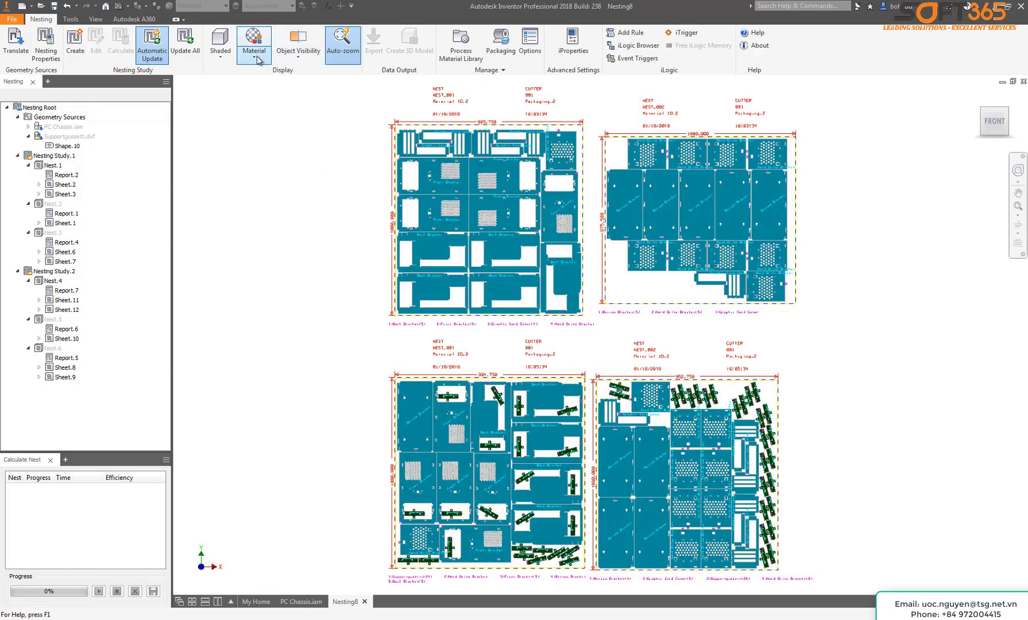
left_click(257, 57)
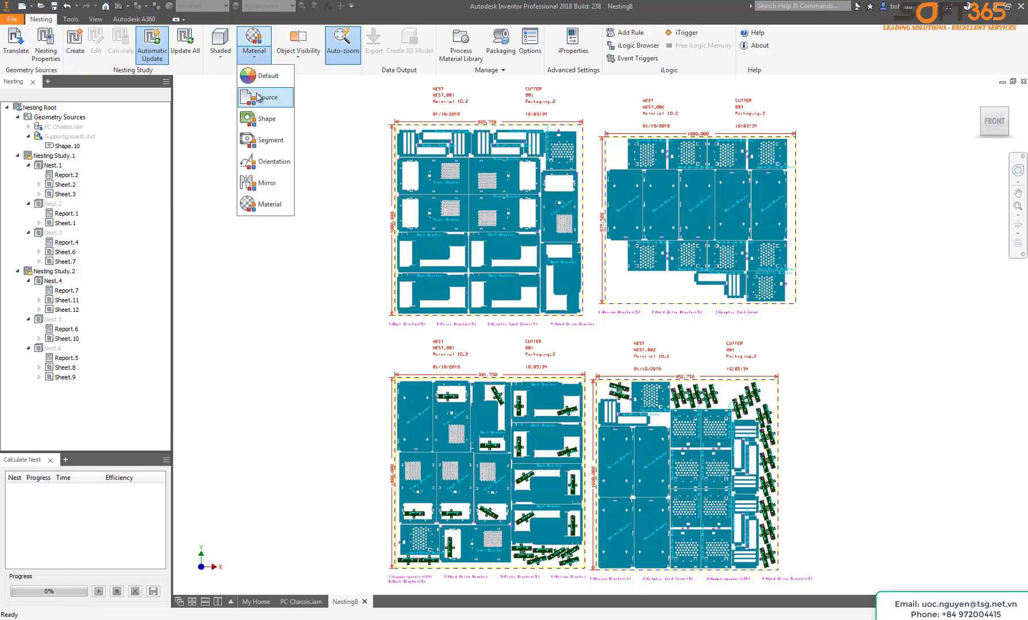
left_click(264, 101)
Step: Check the actual efficiency in the total used information of Nest.1's report
double_click(64, 178)
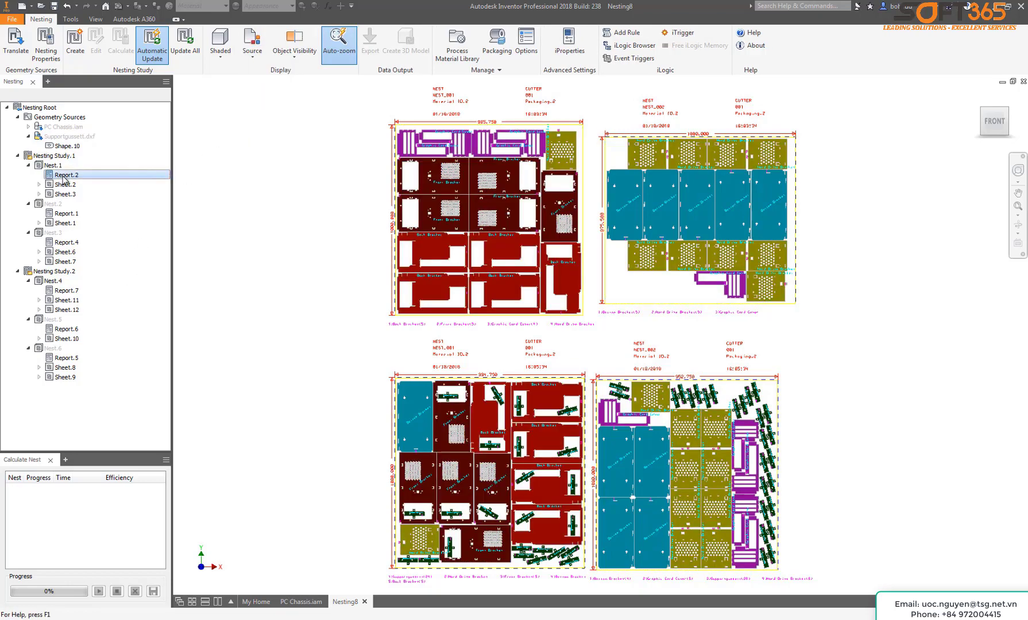
left_click_drag(707, 198, 661, 568)
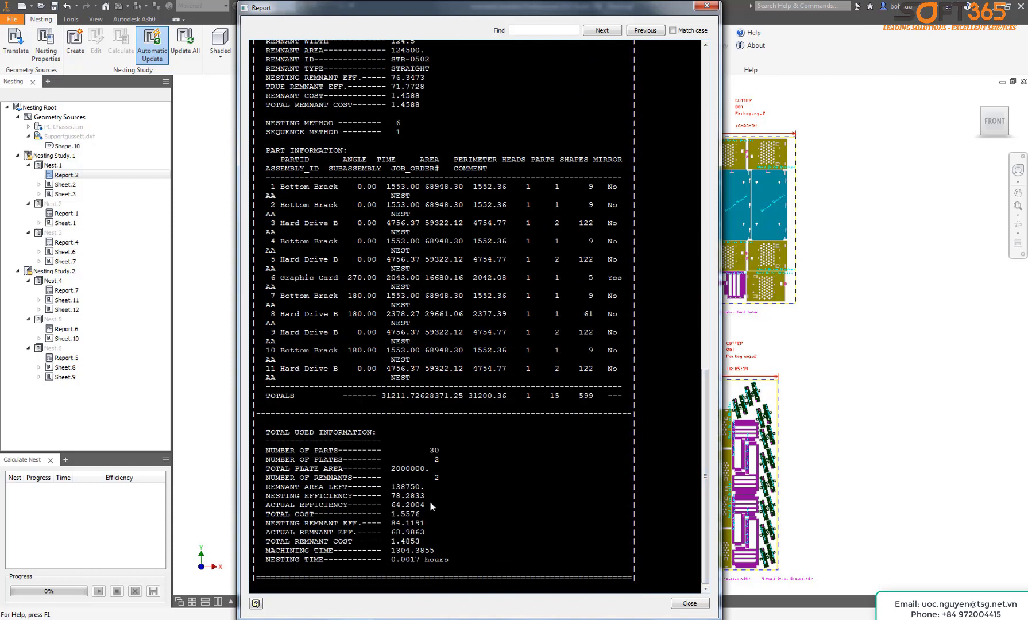
left_click_drag(431, 505, 394, 507)
left_click(707, 5)
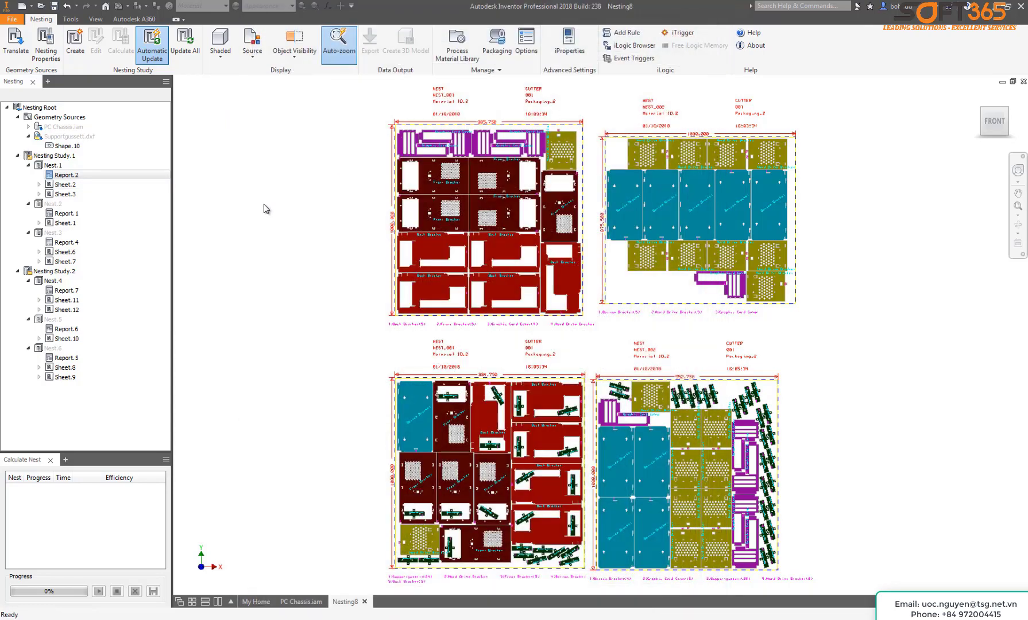
Step: Check the actual efficiency in the total used information of Nest.4's report
double_click(63, 290)
left_click_drag(709, 161, 710, 551)
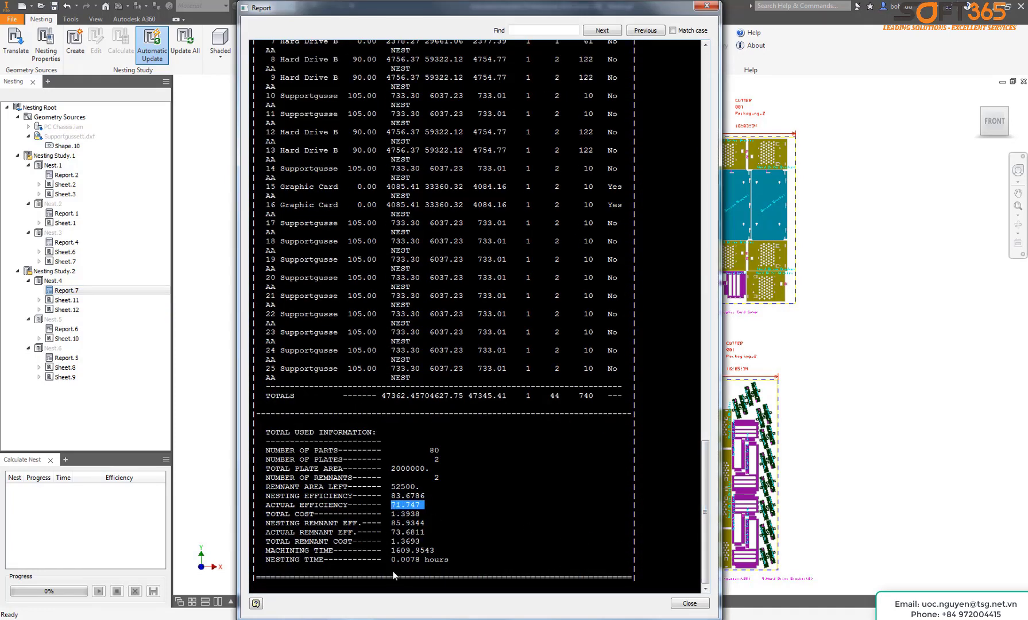
left_click(712, 7)
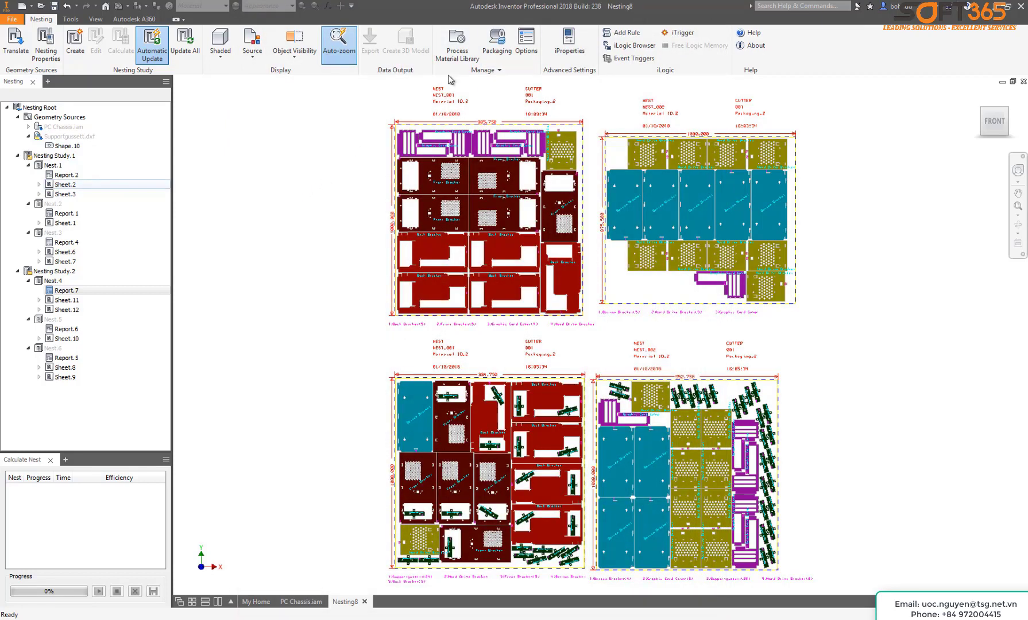
Step: Add a second rectangular packaging for Material ID.2 with a length of 2000 mm and a width of 1000 mm
left_click(493, 46)
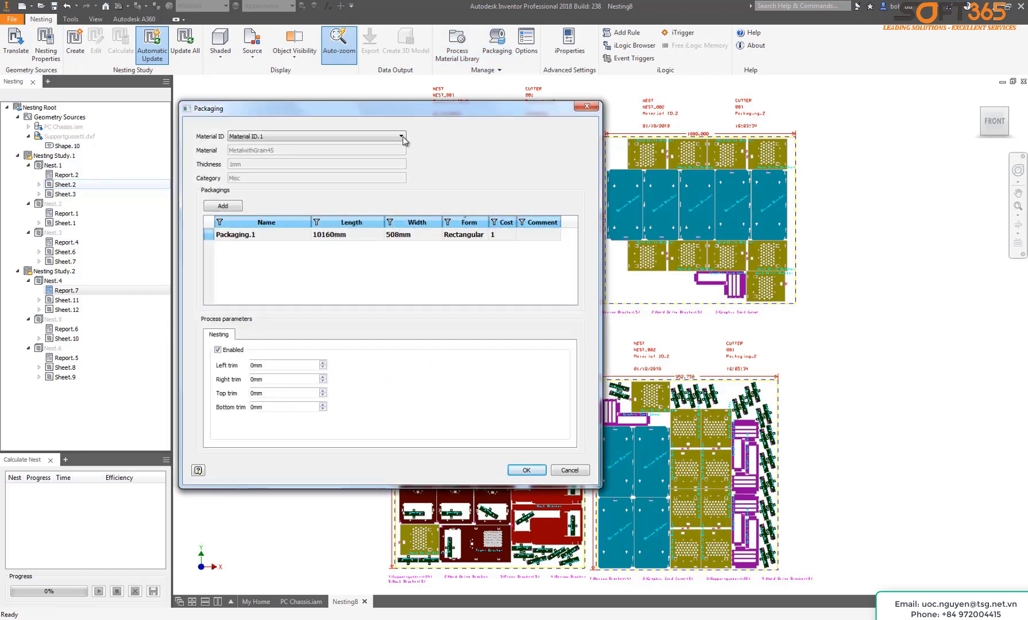
left_click(313, 142)
left_click(291, 150)
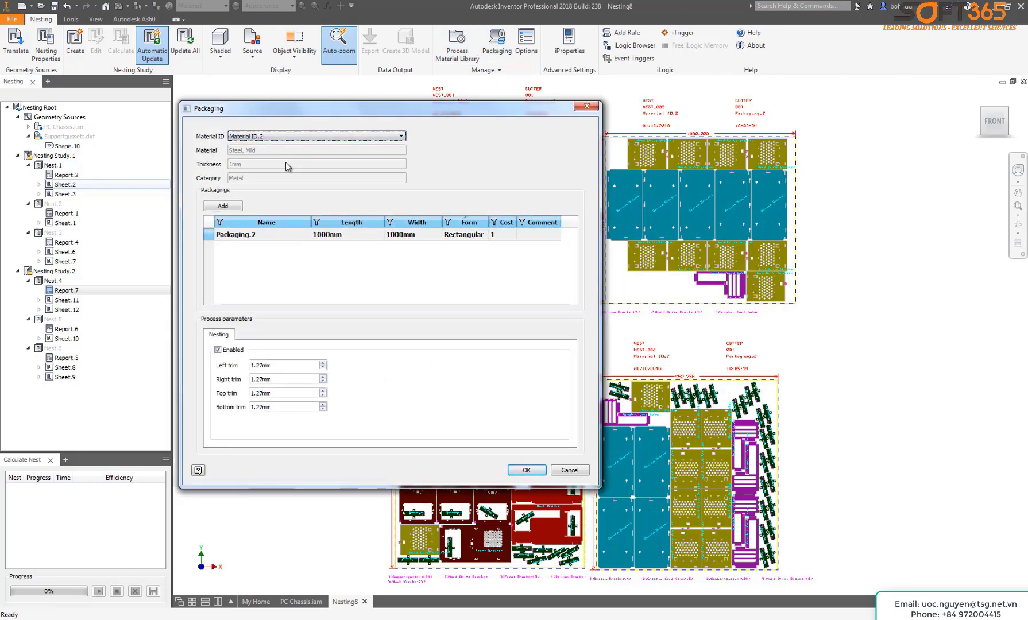
left_click(224, 205)
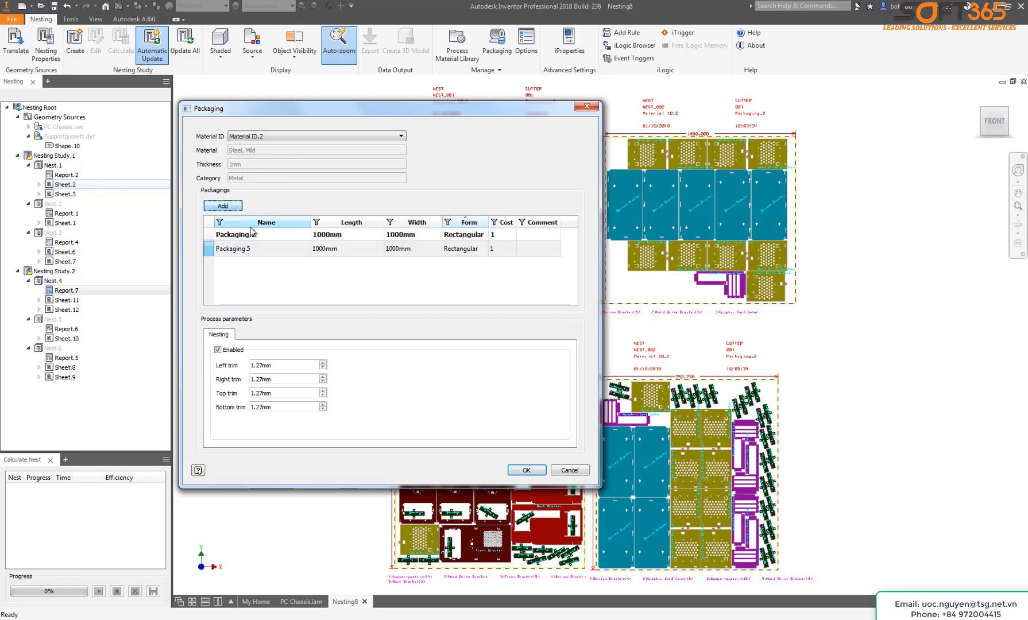
left_click(347, 251)
left_click(348, 251)
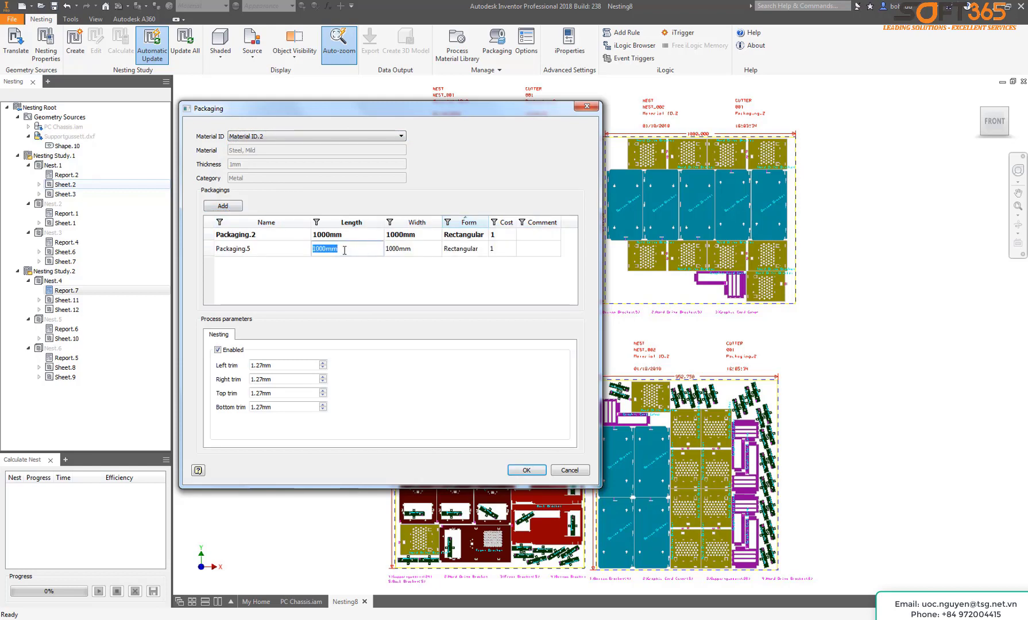
type("200")
left_click(417, 253)
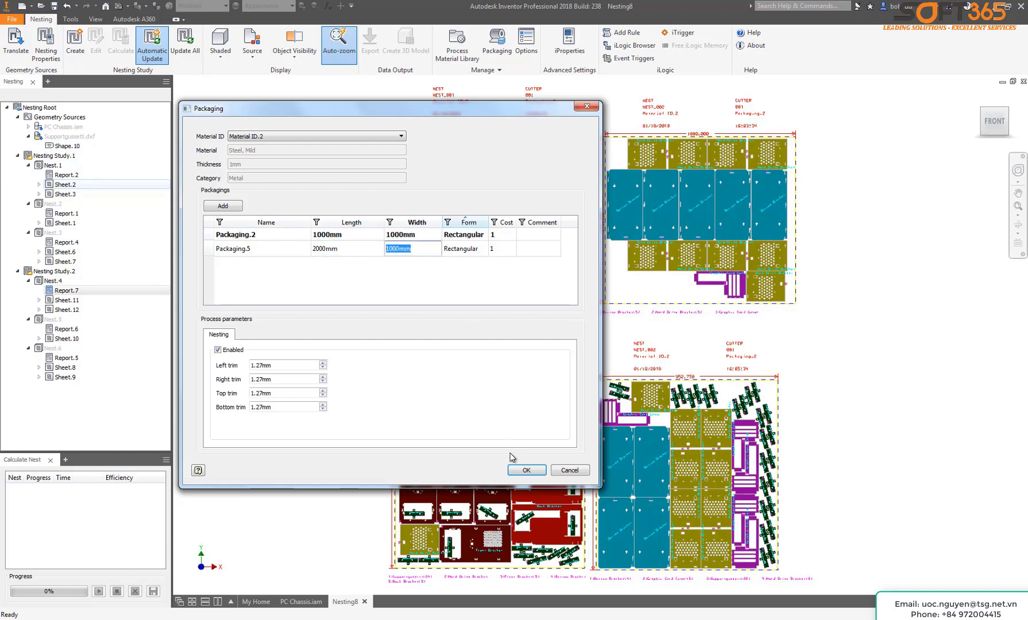
left_click(525, 469)
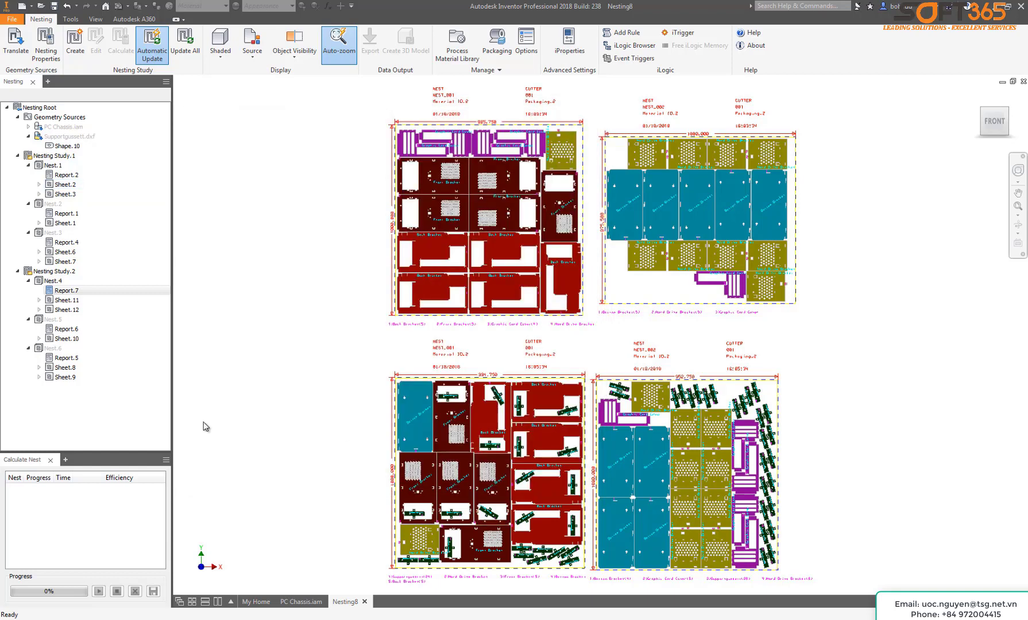
Step: Add Packaging.5 to Nest.4's packaging and move it ahead of Packaging.2
right_click(60, 284)
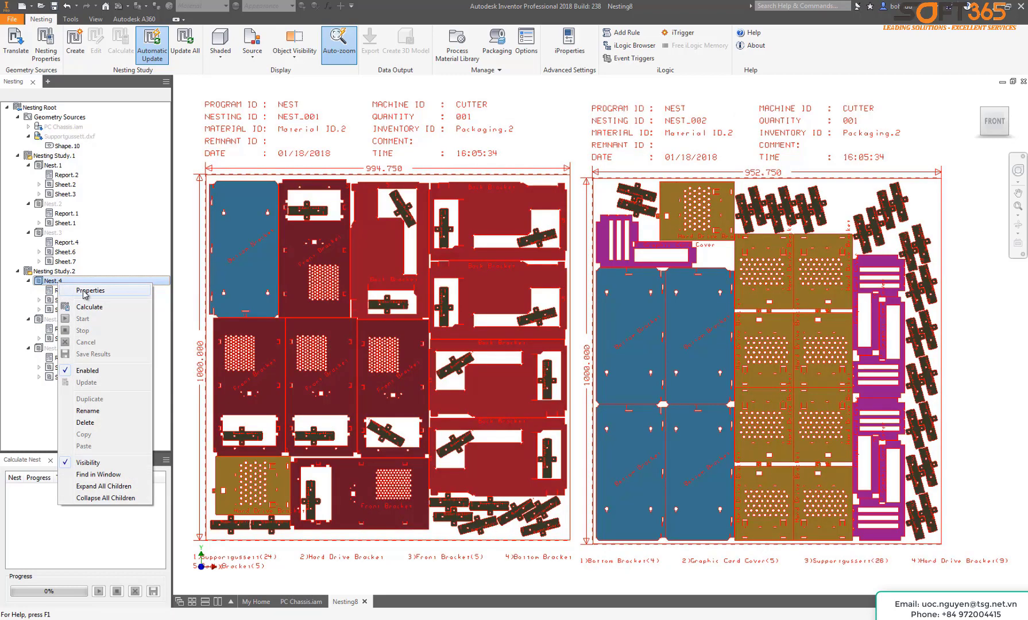
left_click(83, 290)
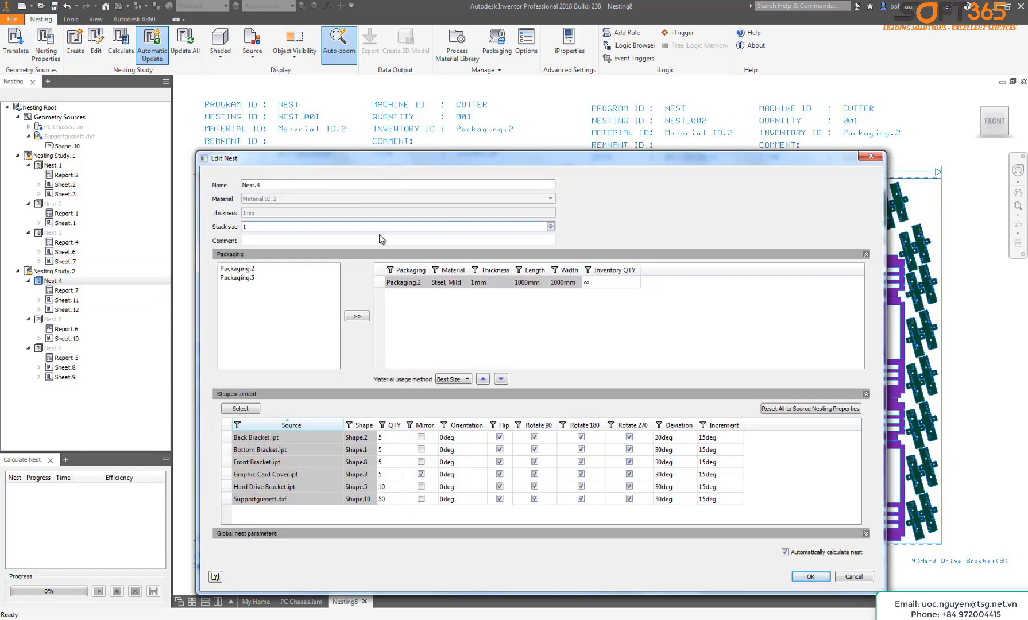
left_click(257, 278)
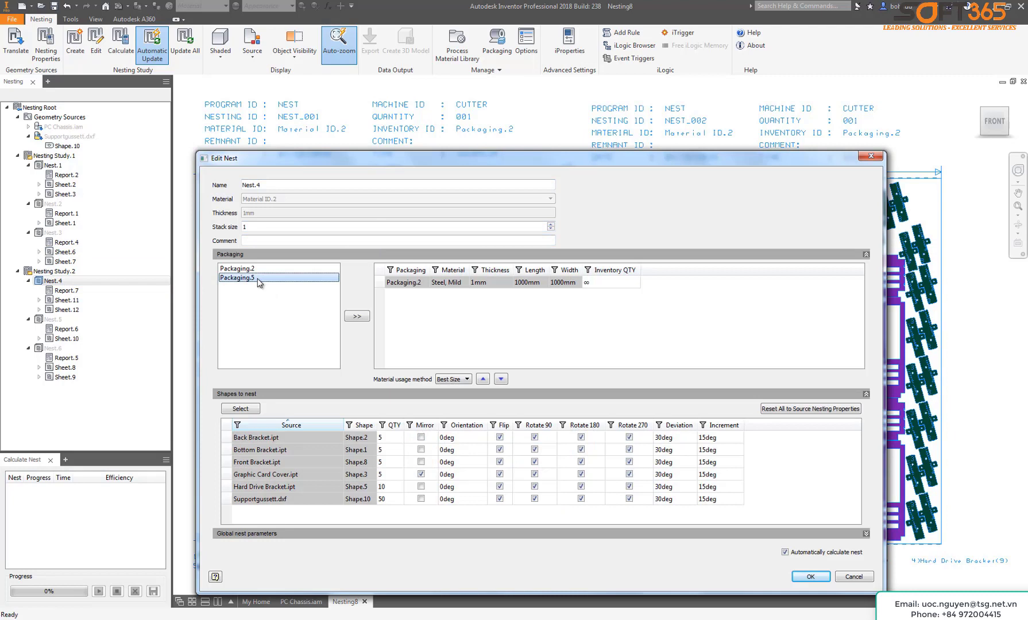
left_click(355, 316)
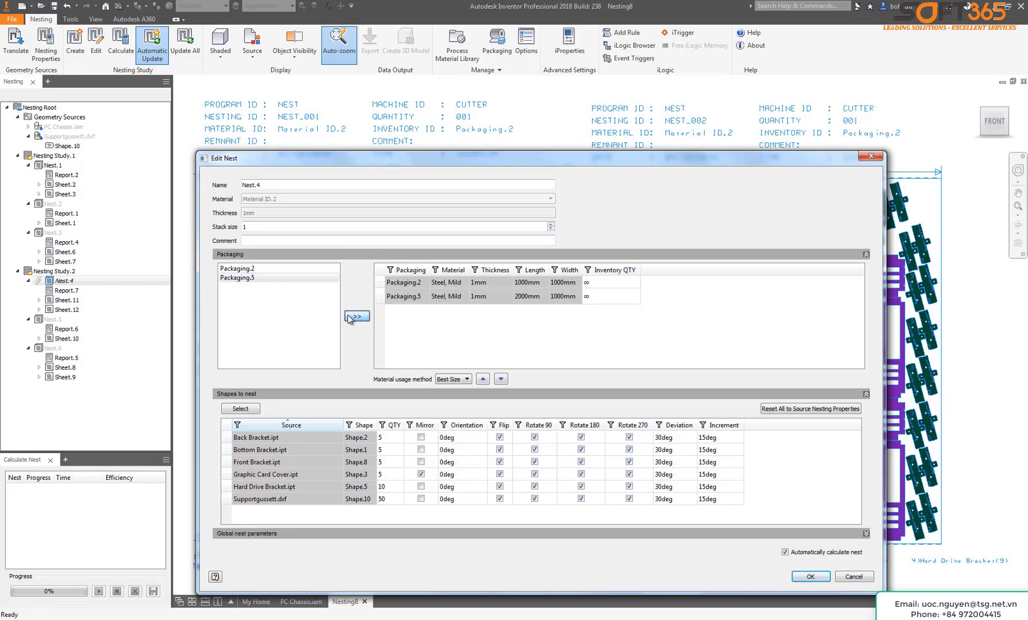
left_click(418, 296)
left_click(483, 379)
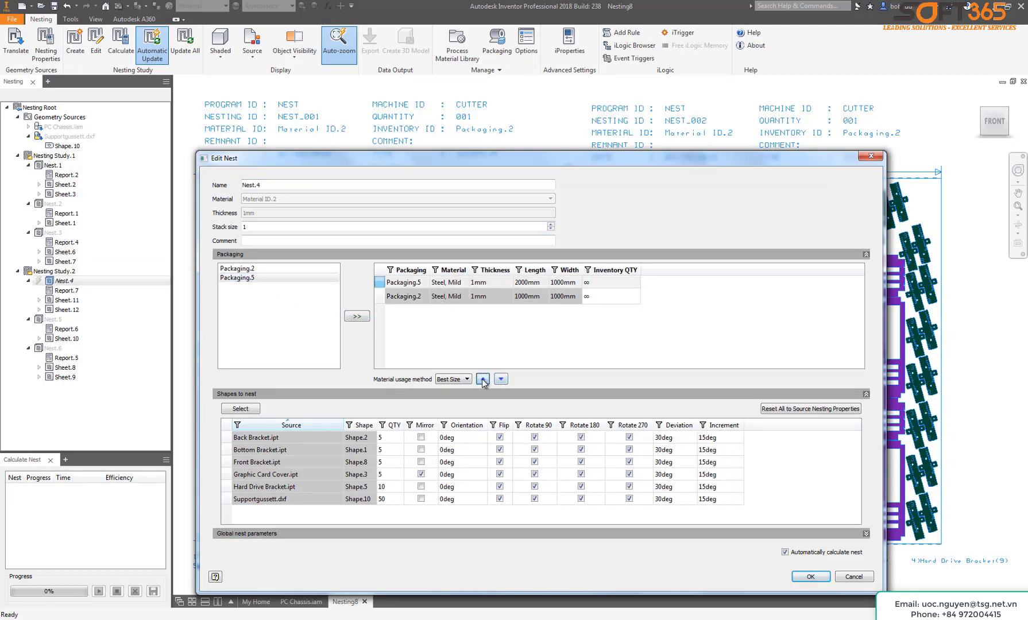
Step: Set Packaging.5's inventory quantity to 3, use material As Listed, and apply the changes to recalculate Nest.4
left_click(614, 288)
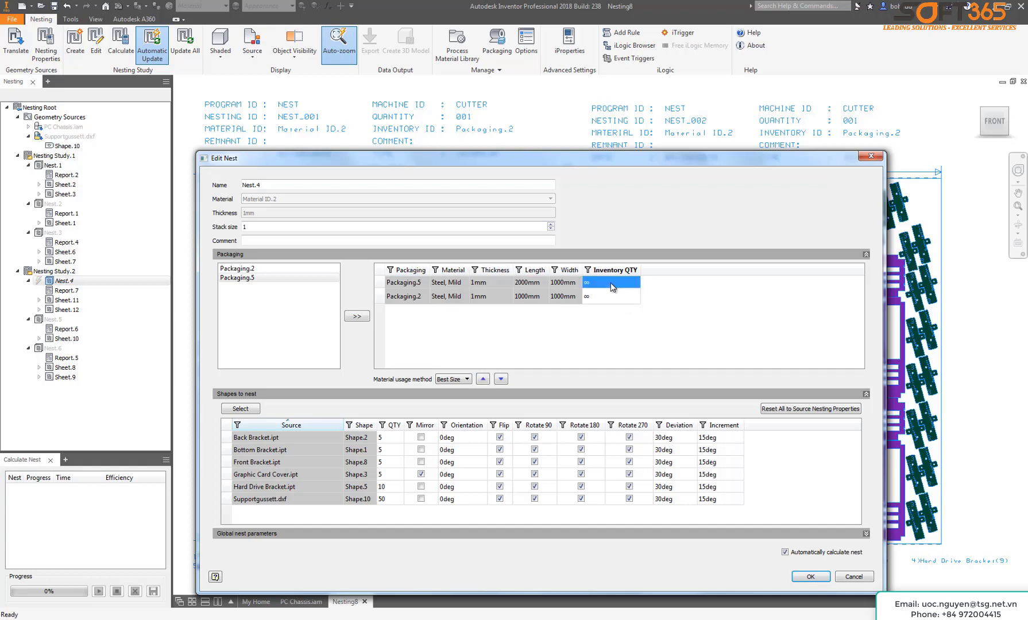
left_click(614, 287)
left_click(599, 287)
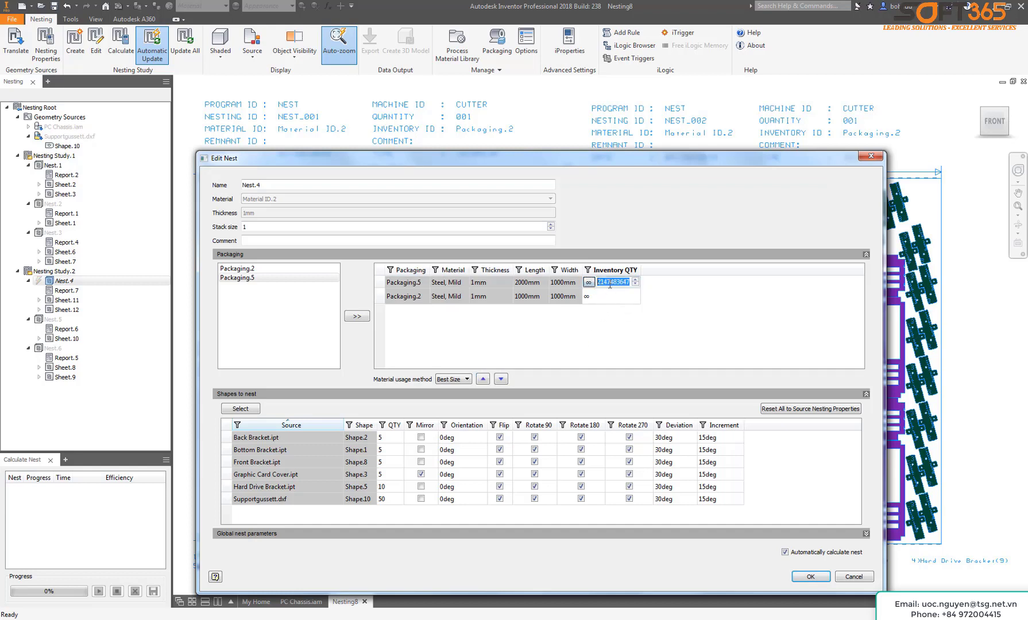
type("3")
left_click(467, 380)
left_click(456, 388)
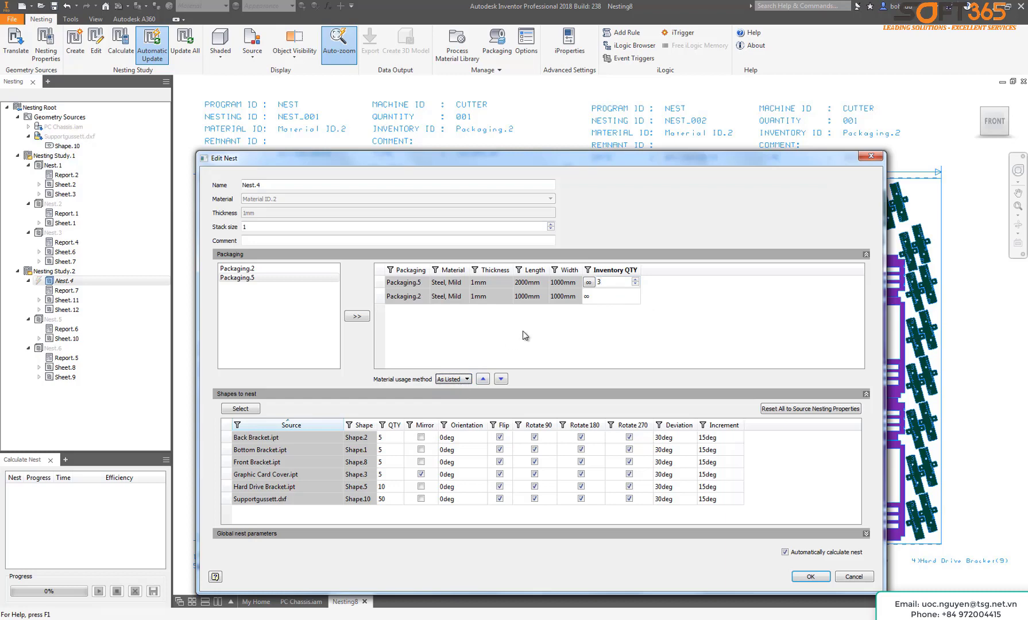
left_click(522, 300)
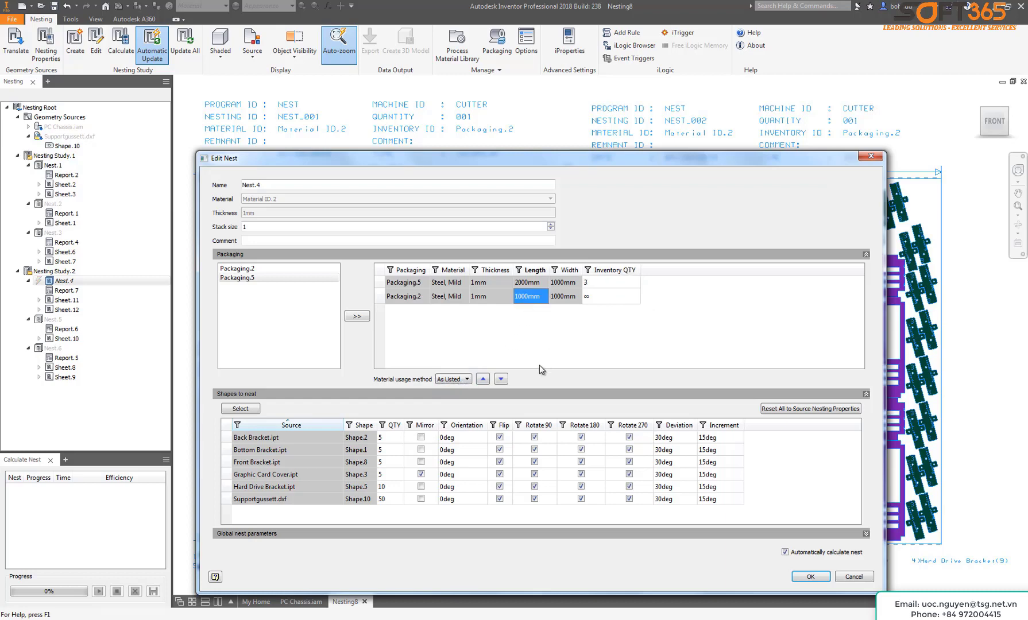
left_click(796, 572)
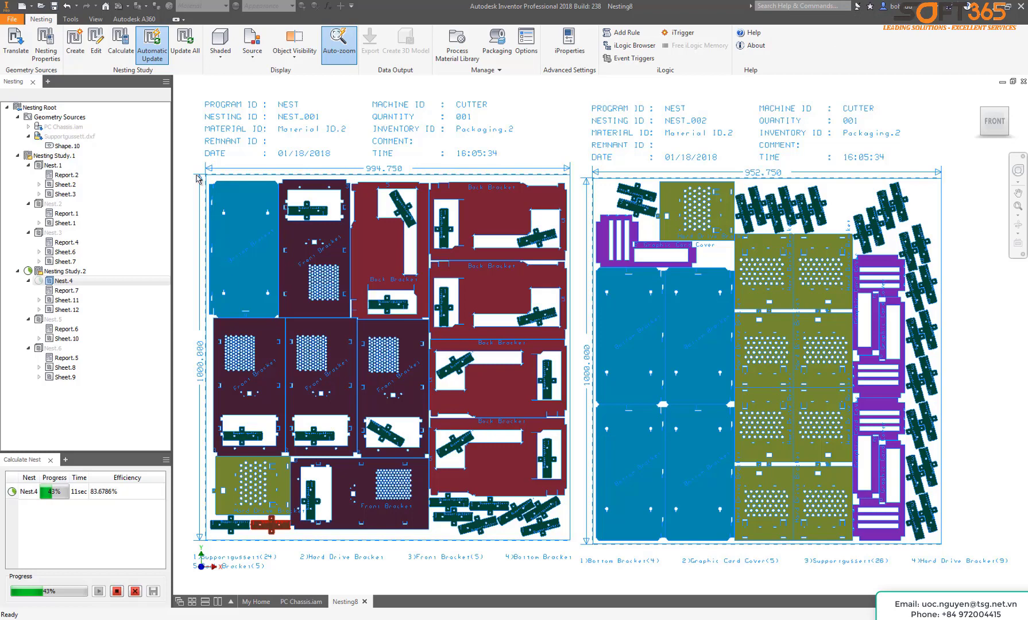
Step: Open the source nesting properties during the calculation, then save Nest.4's completed nest result
left_click(46, 41)
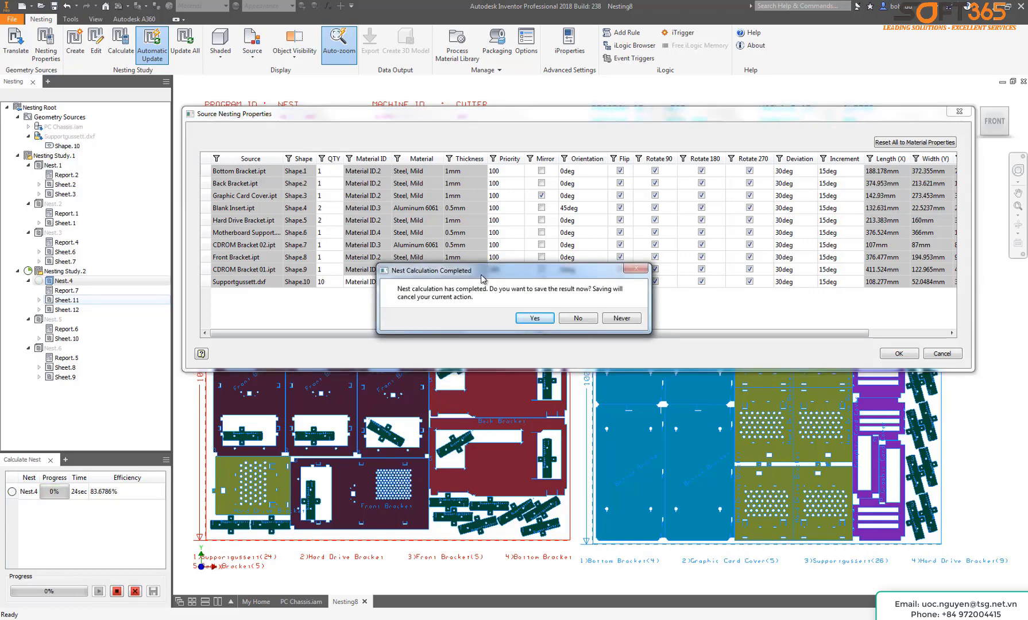
left_click_drag(483, 271, 438, 285)
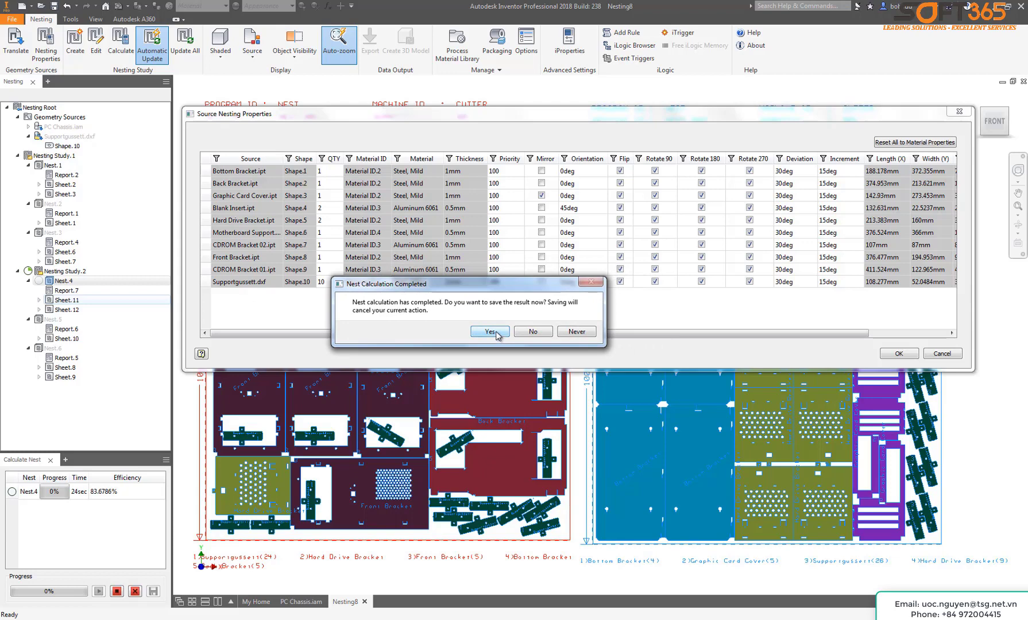
left_click(490, 332)
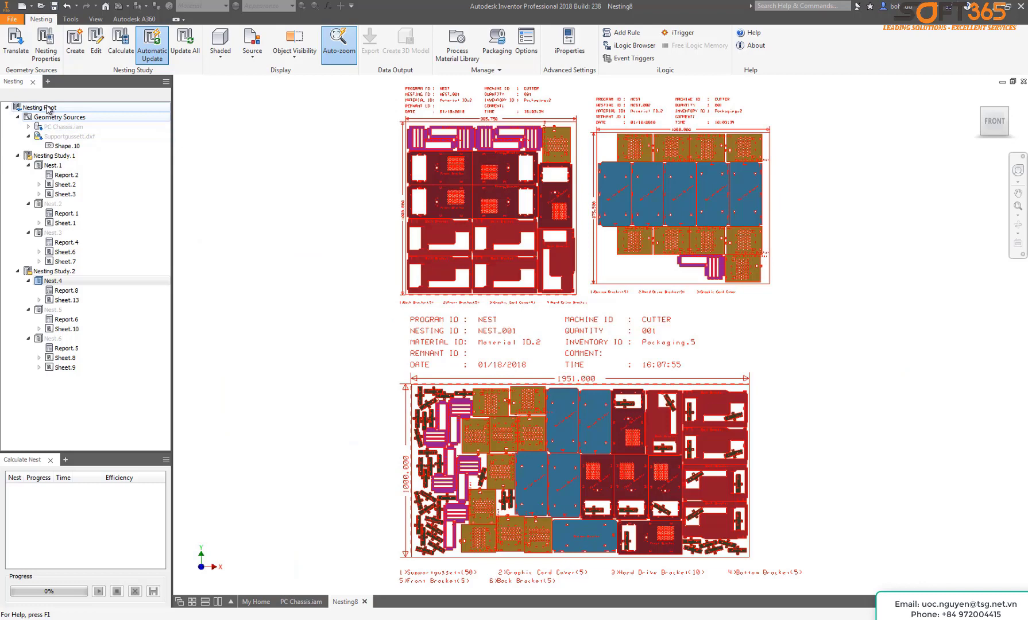
left_click(44, 109)
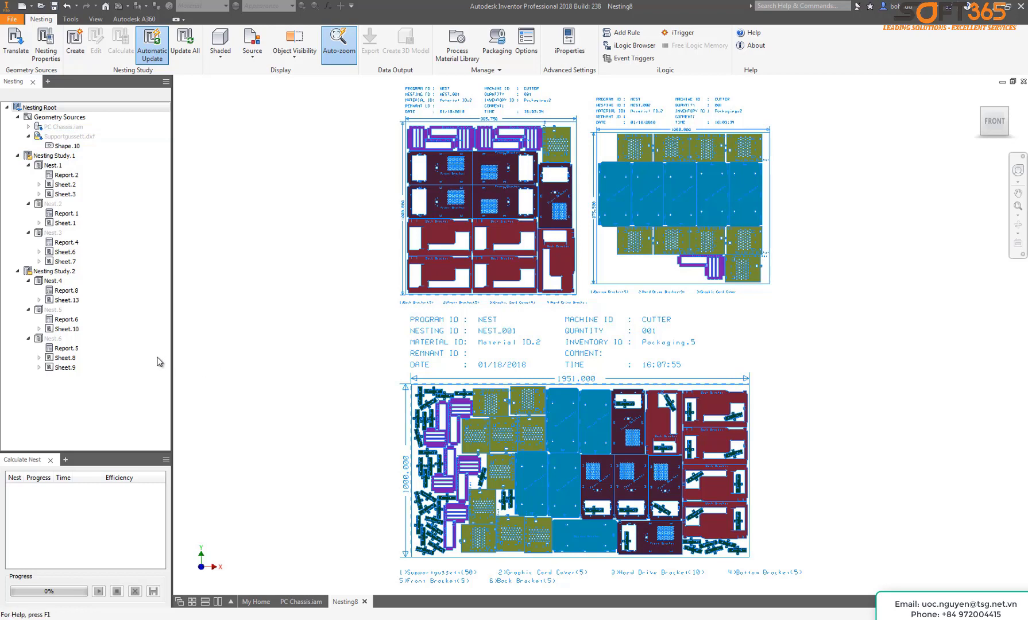
Step: Turn on the visibility of Nest.5 and bring it into view
right_click(53, 311)
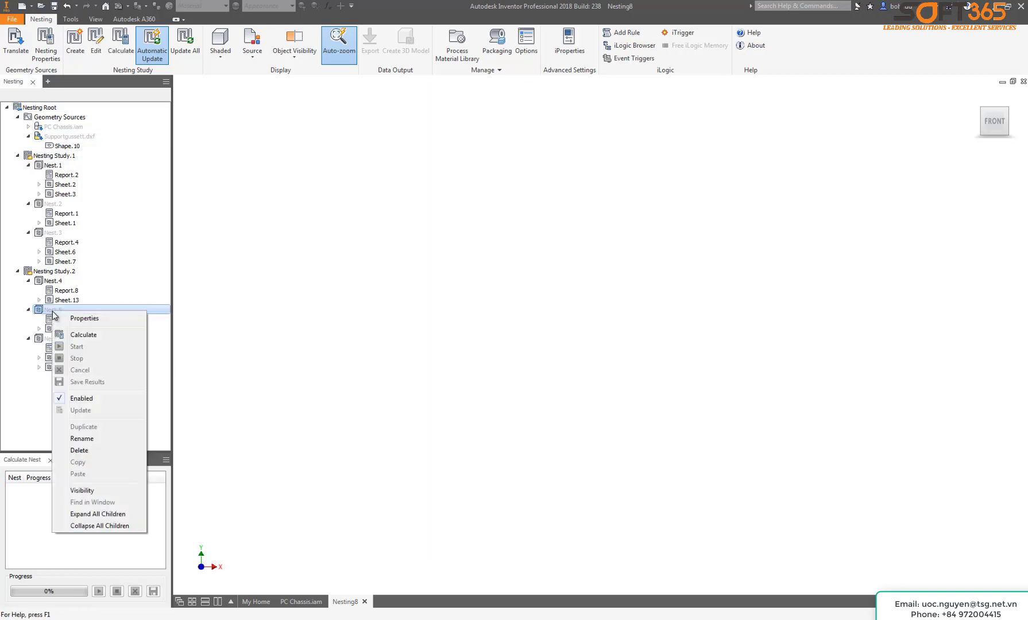
left_click(89, 490)
left_click(81, 415)
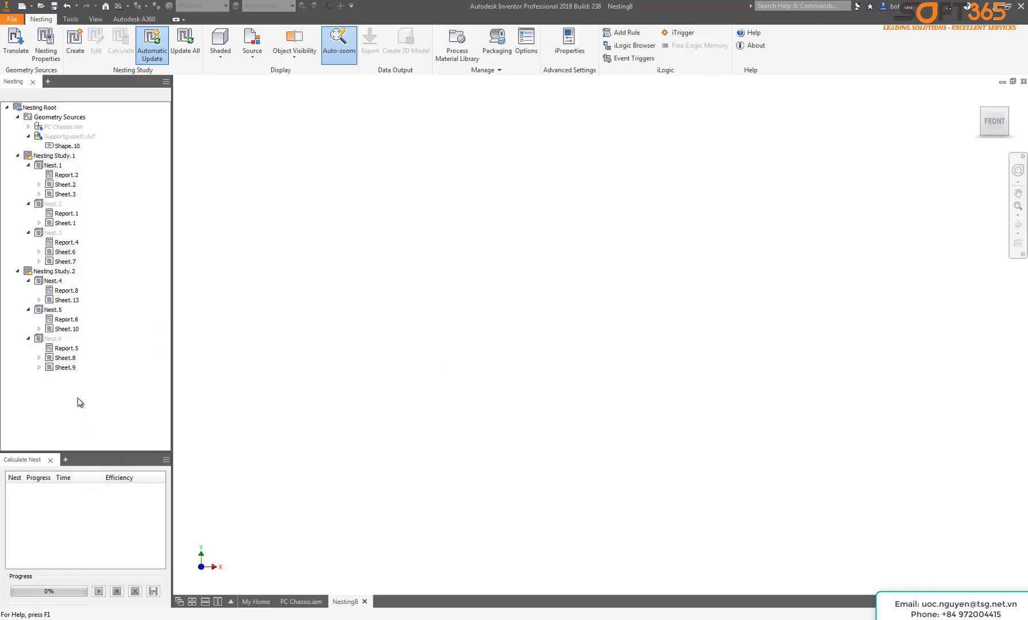
left_click(56, 311)
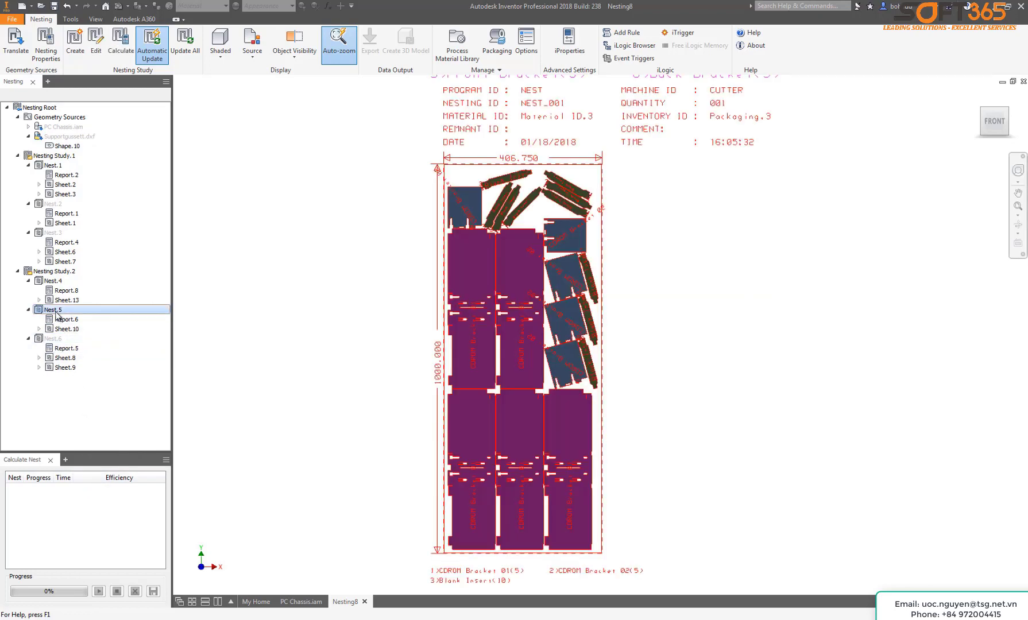
left_click(214, 316)
Step: Export Nest.5's Sheet.10 as the AutoCAD DXF file Sheet.10.DXF into the PC Chassis folder under Downloads
left_click(69, 329)
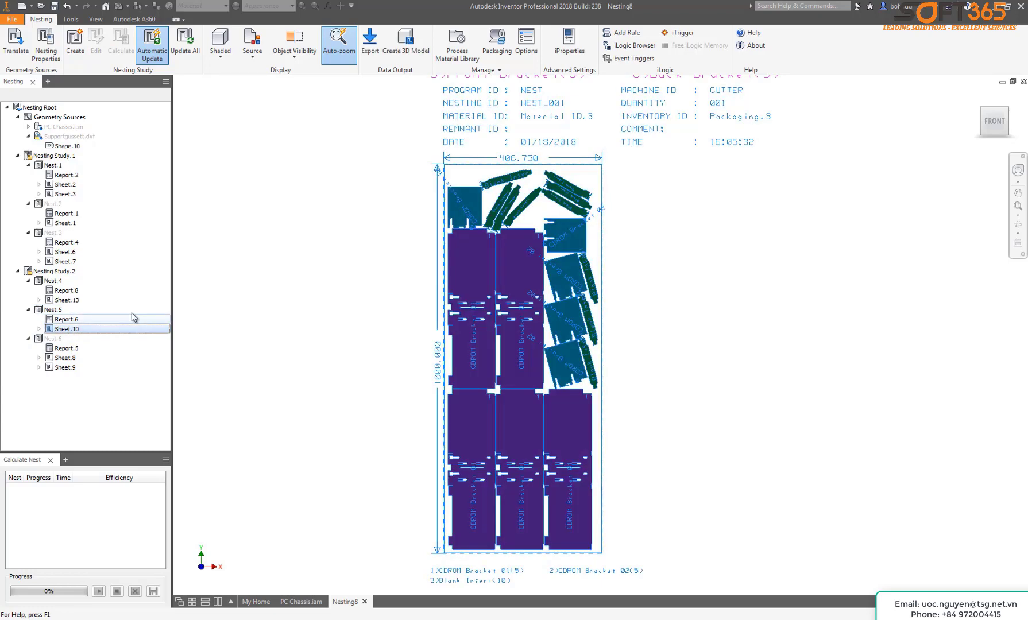
left_click(367, 41)
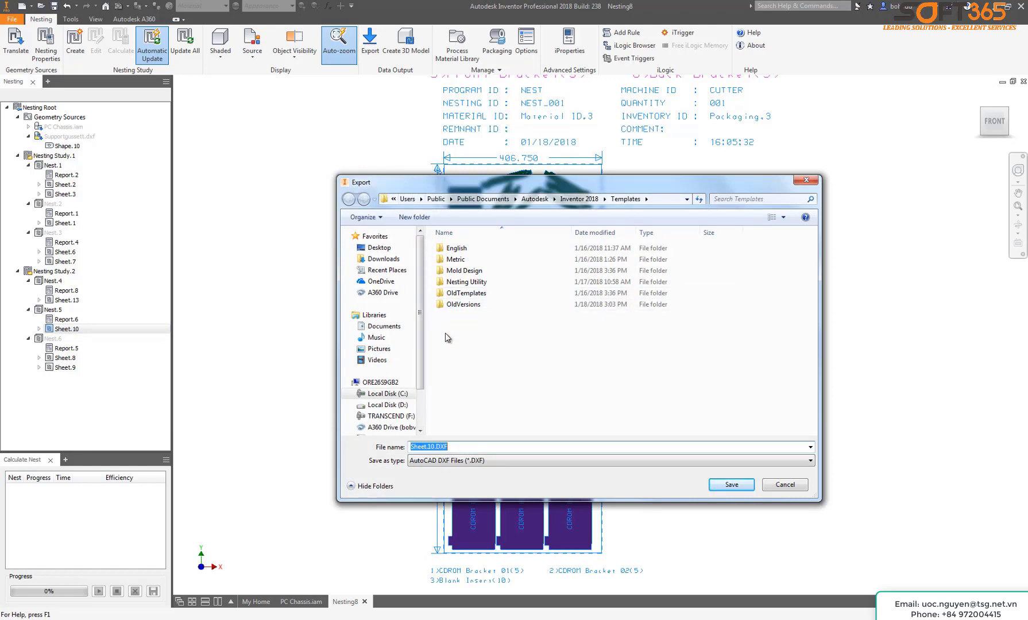
left_click(385, 259)
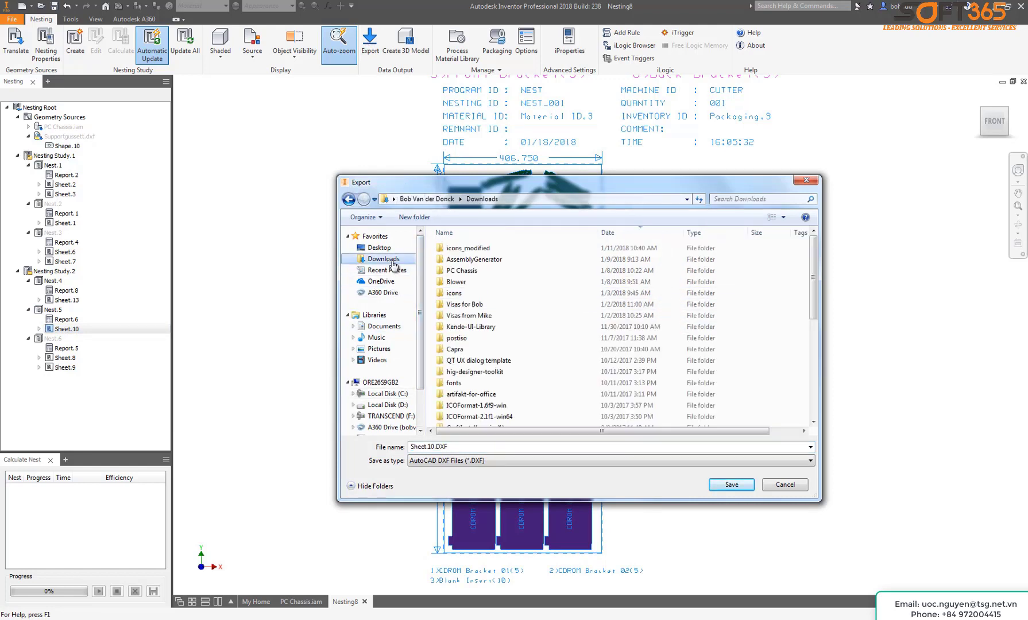
left_click(451, 272)
double_click(451, 271)
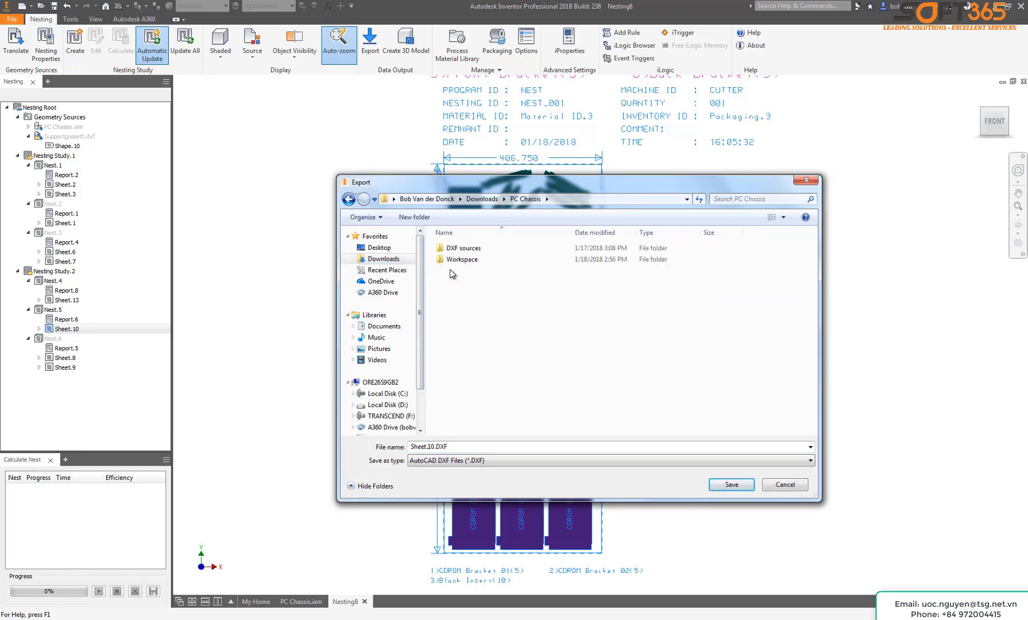
left_click(728, 485)
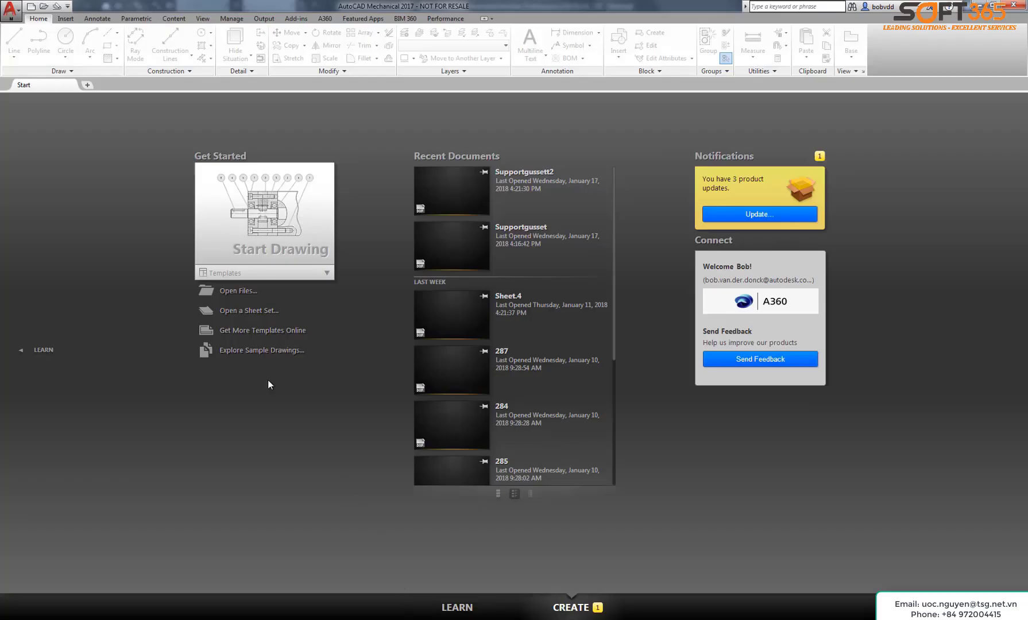
Step: Switch to AutoCAD Mechanical, open Sheet.10.DXF from the PC Chassis folder and view the whole nest from the top
left_click(44, 7)
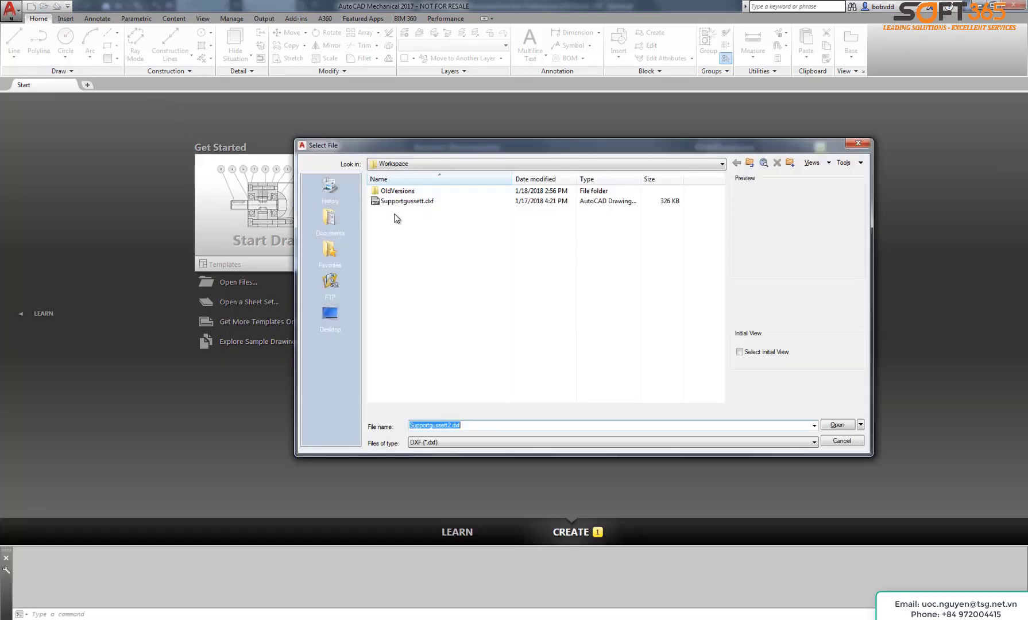
left_click(416, 164)
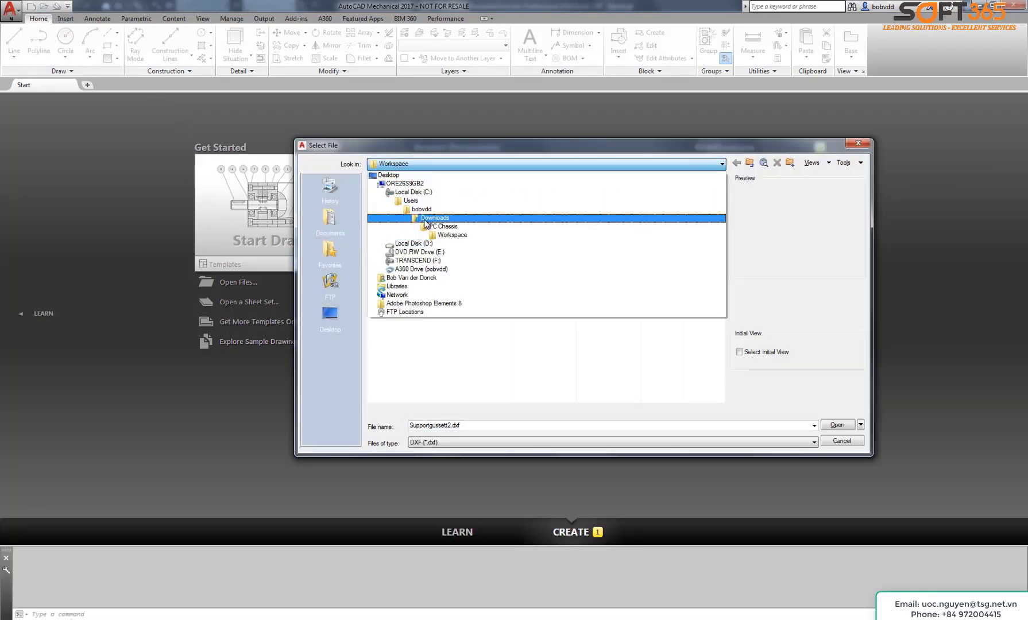
left_click(425, 221)
double_click(415, 213)
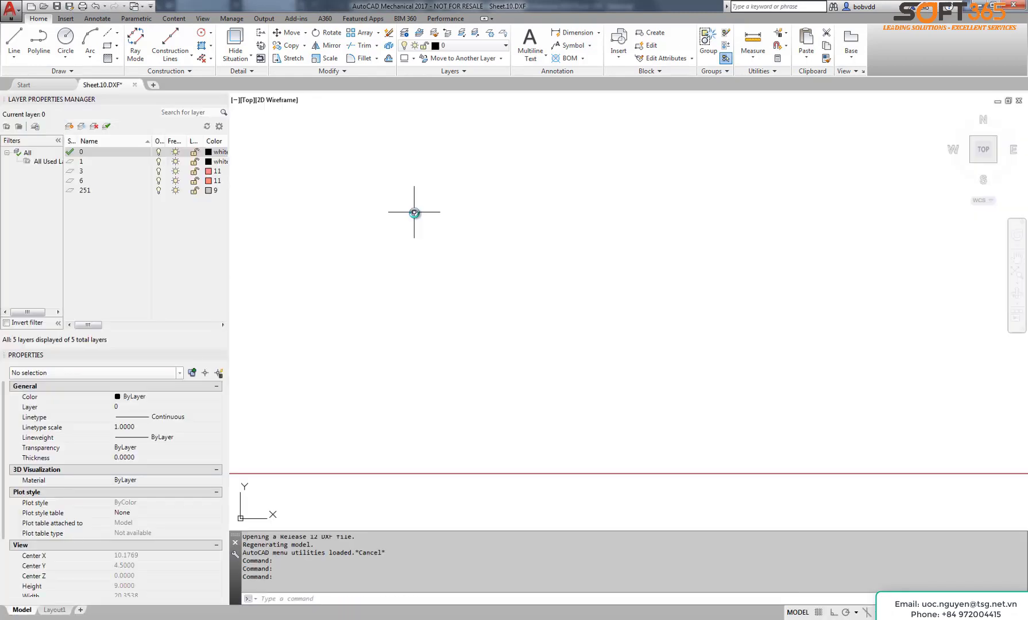
left_click(983, 150)
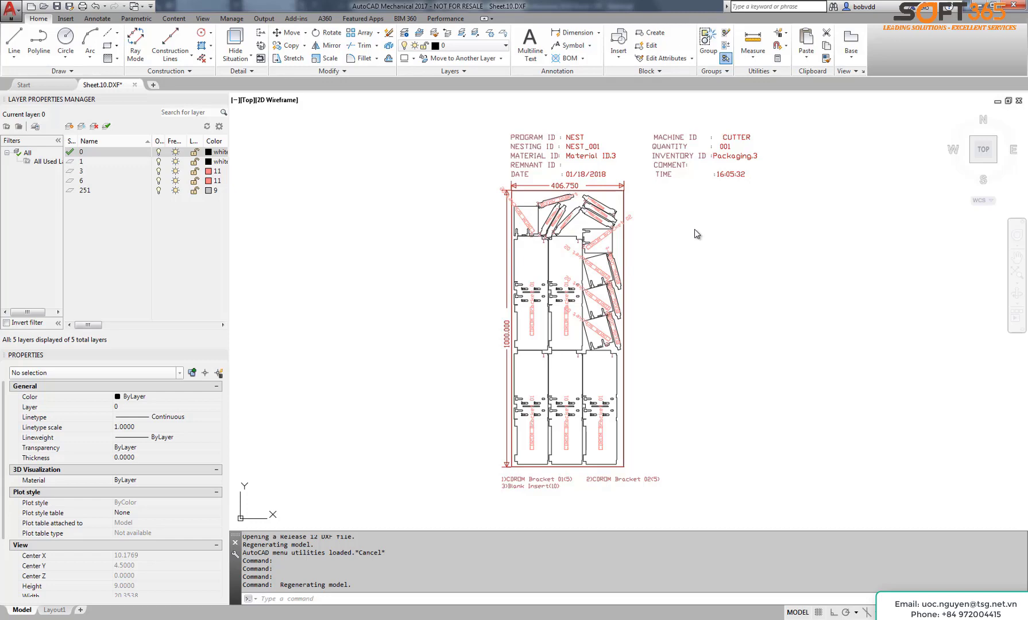
Step: Return to Inventor, create a 3D model from Nest.5's Sheet.10 and show it in the home view
left_click(416, 619)
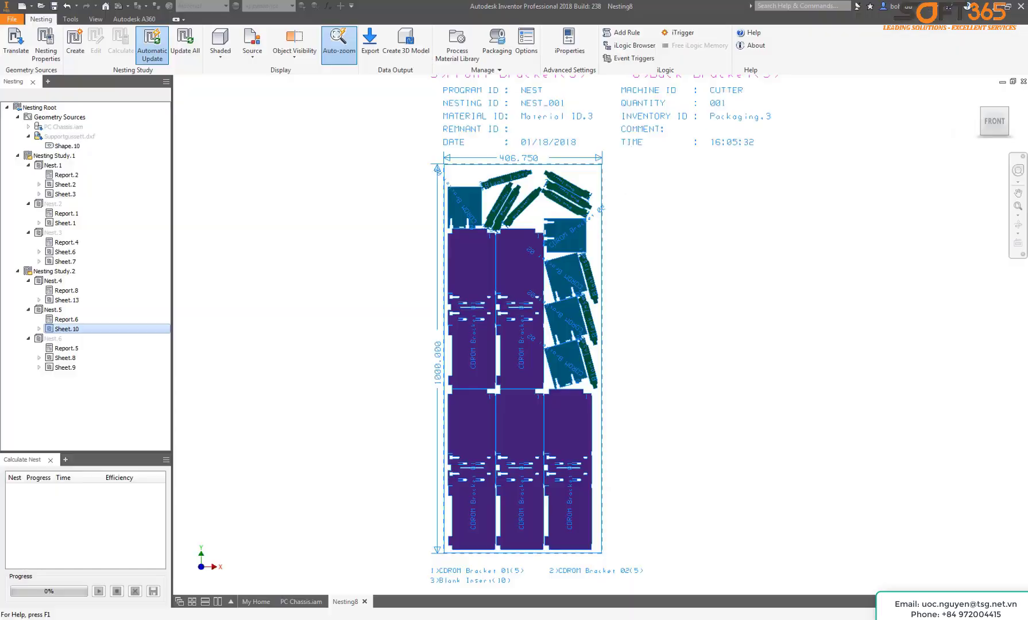
right_click(73, 331)
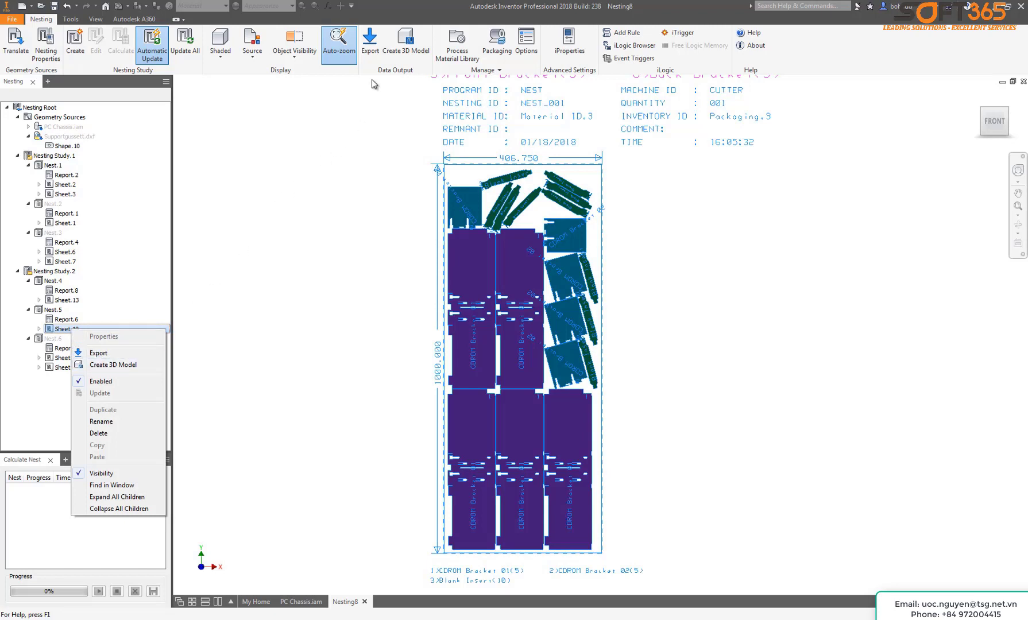
left_click(401, 46)
left_click(401, 46)
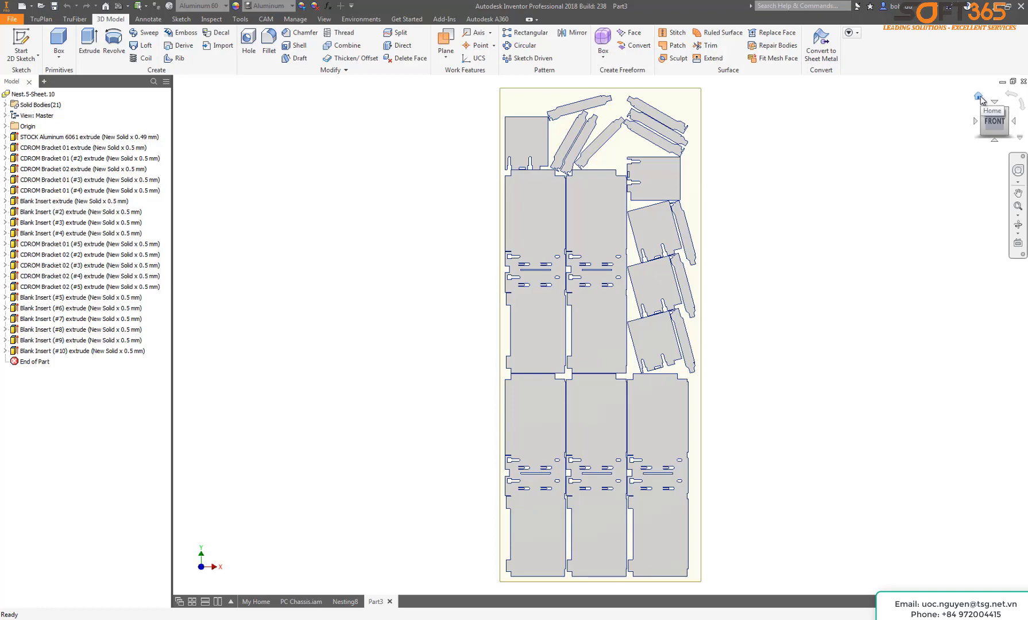
left_click(979, 96)
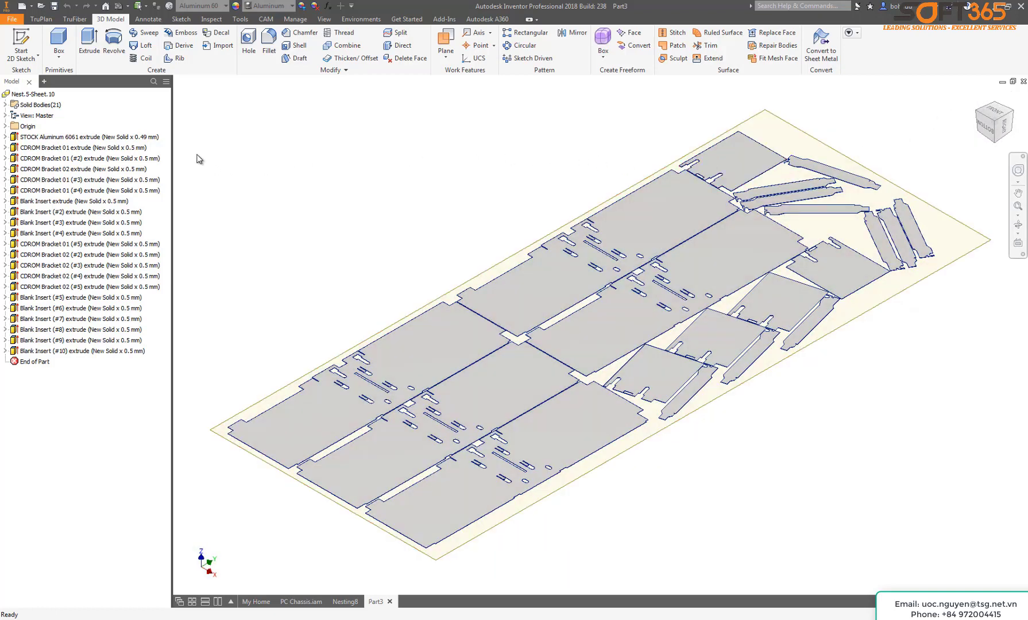
Step: Create a CAM milling setup for the sheet model with its origin at the stock box corner at minimum X and Y
left_click(266, 19)
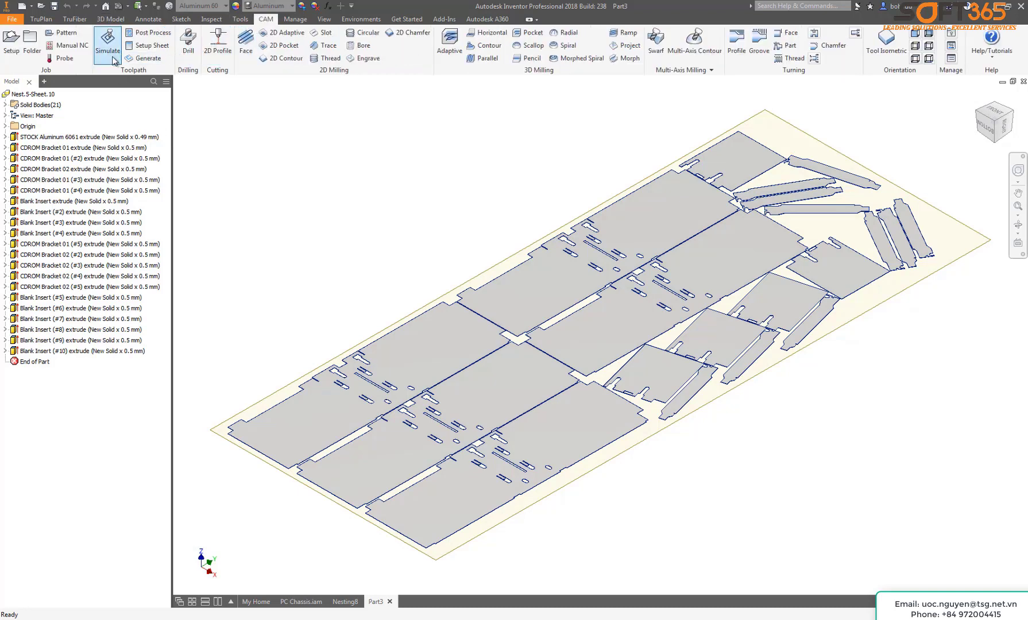
left_click(20, 44)
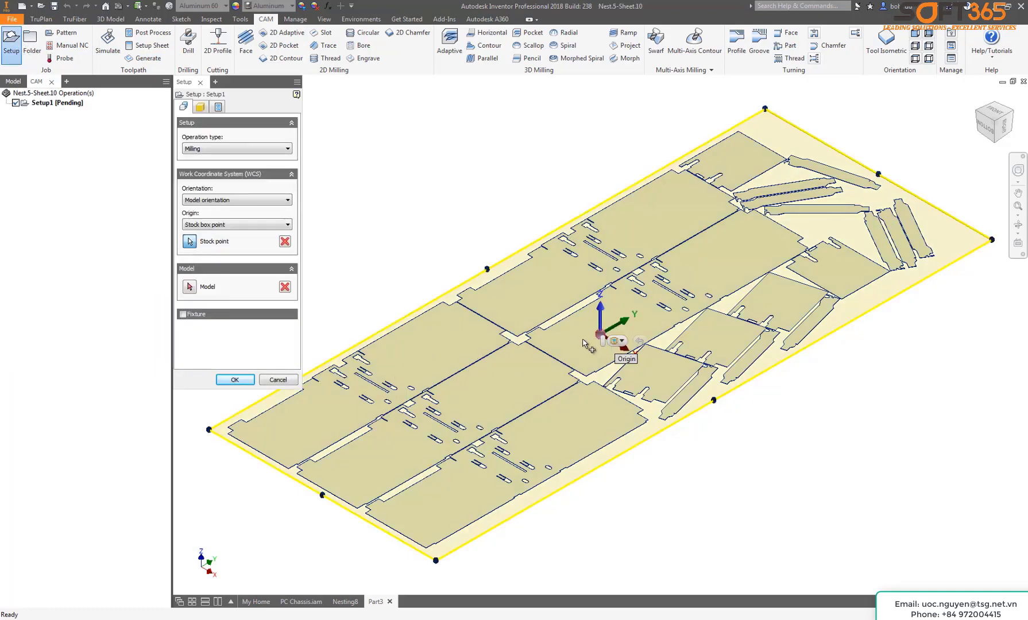
scroll(201, 425, "up", 5)
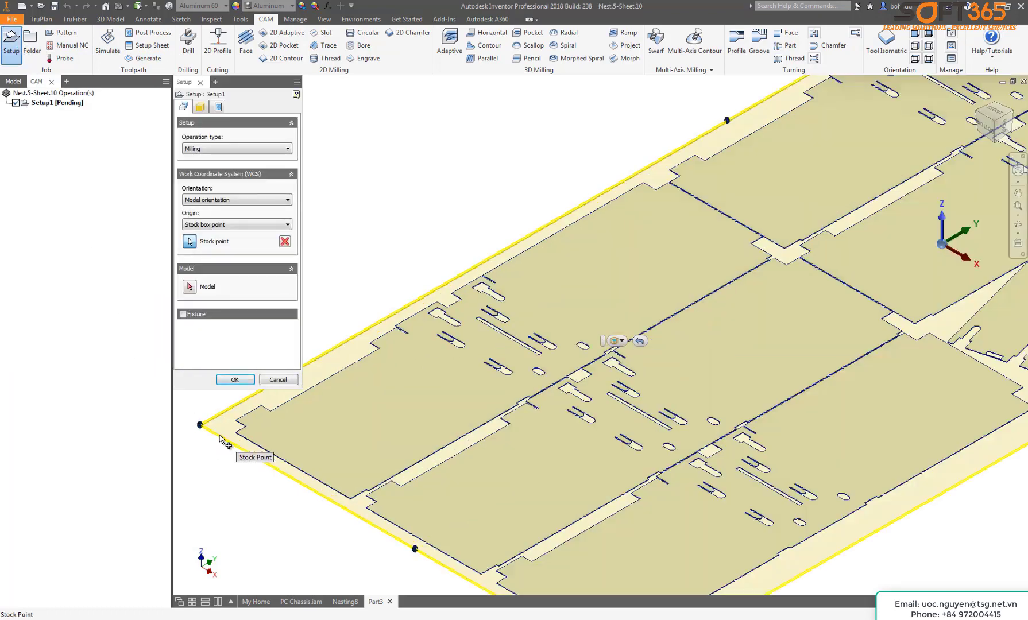
left_click(179, 416)
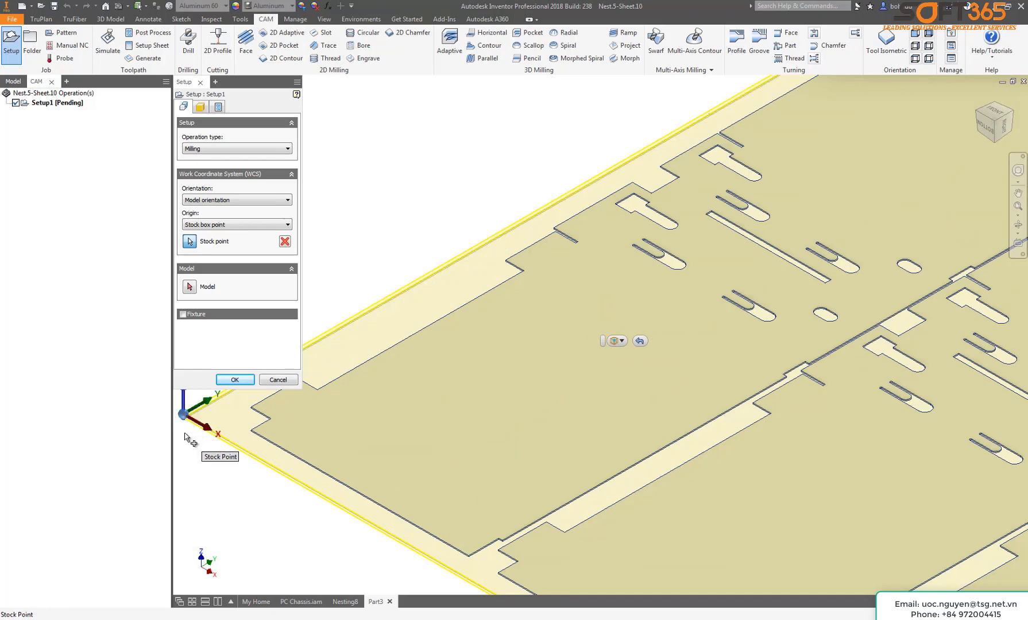
left_click(248, 380)
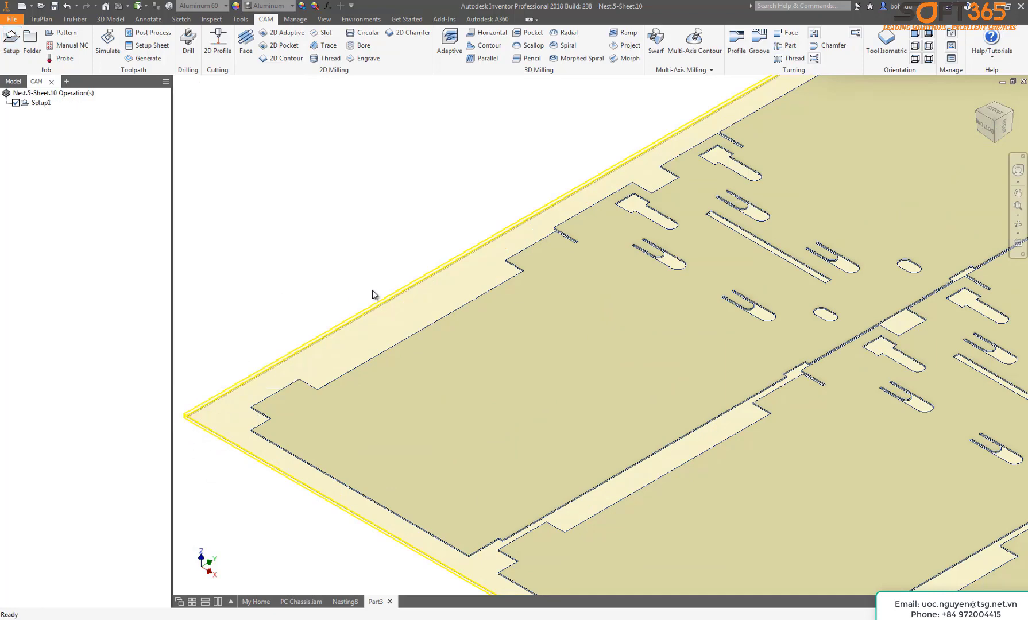
scroll(404, 249, "down", 10)
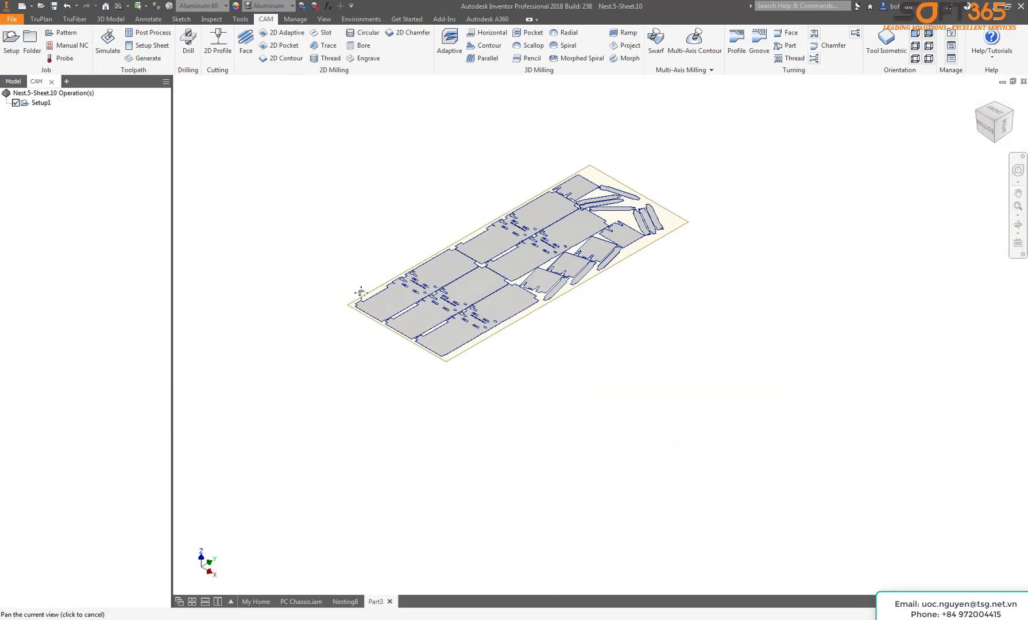
left_click(214, 43)
left_click(225, 151)
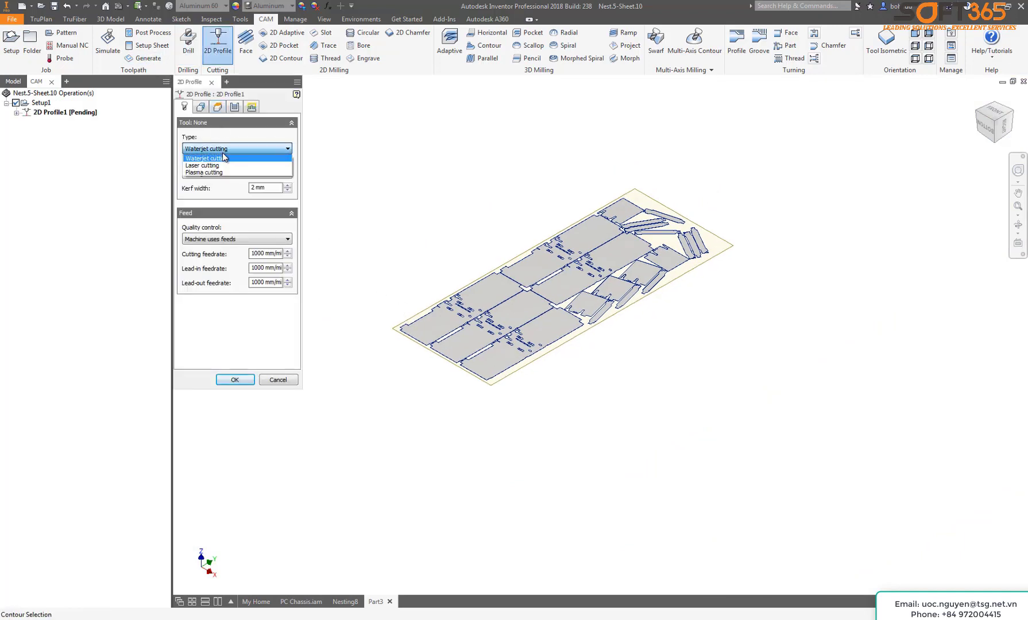
left_click(221, 171)
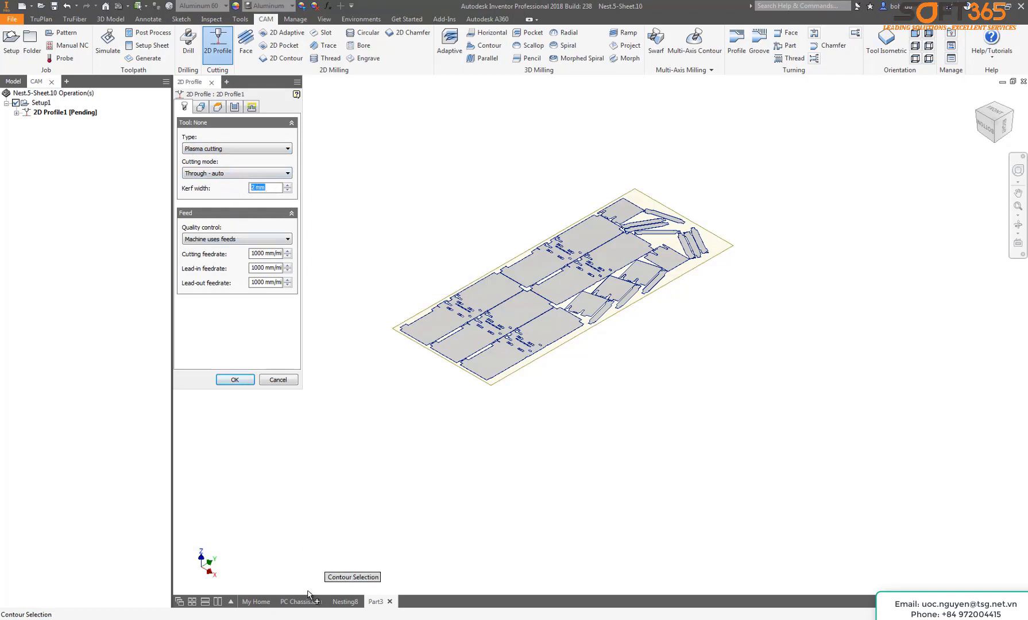
Step: Switch to the Nesting8 document, copy the 1mm item separation of Material ID.3 from the Process Material Library and dismiss the library
left_click(346, 603)
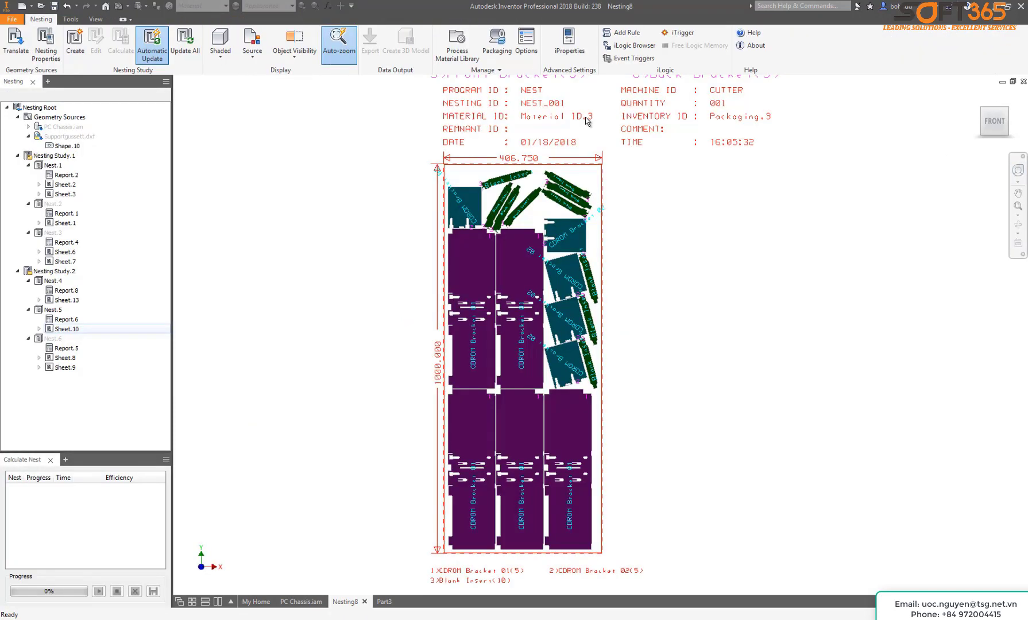
left_click(456, 44)
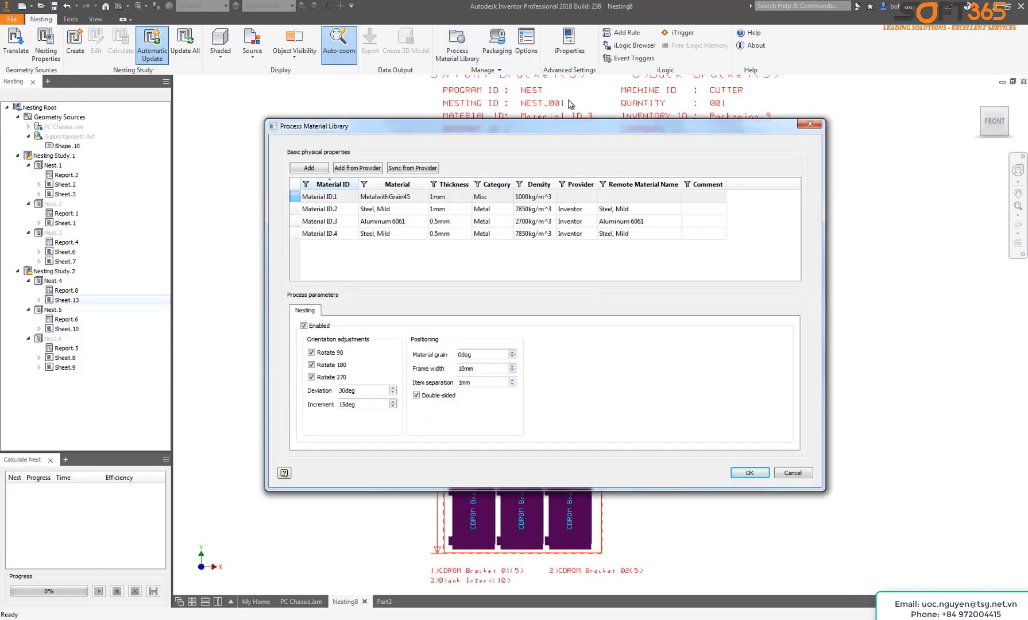
left_click(299, 223)
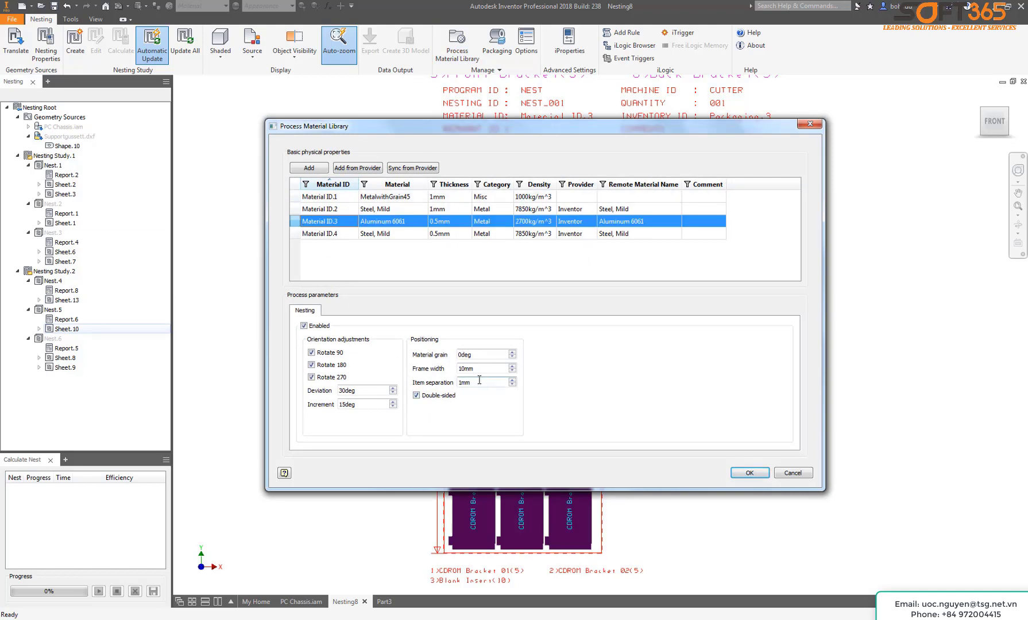
left_click_drag(480, 380, 458, 383)
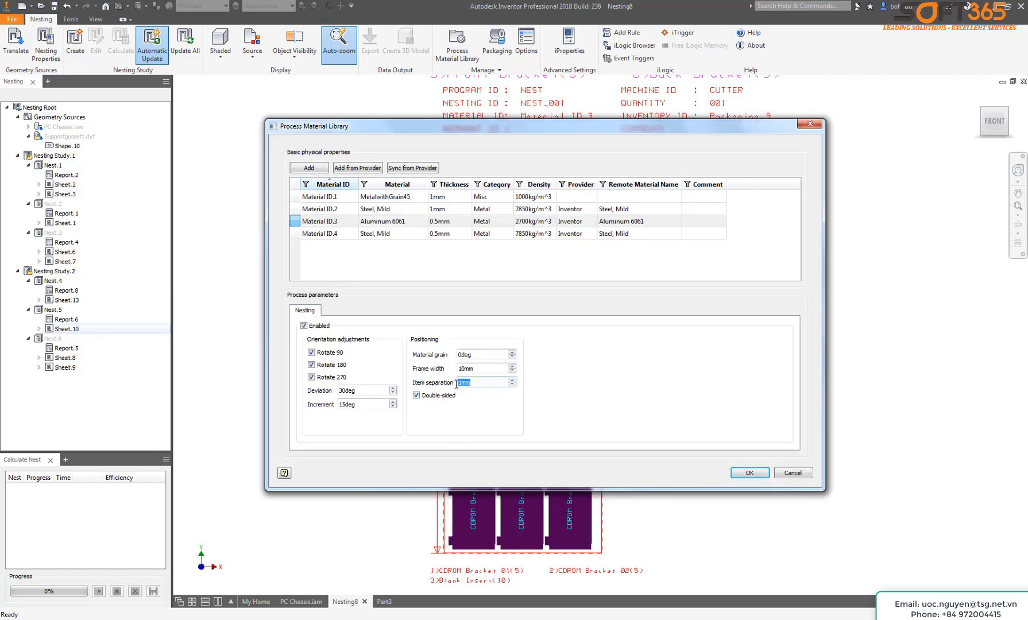
right_click(466, 381)
left_click(495, 434)
left_click(794, 473)
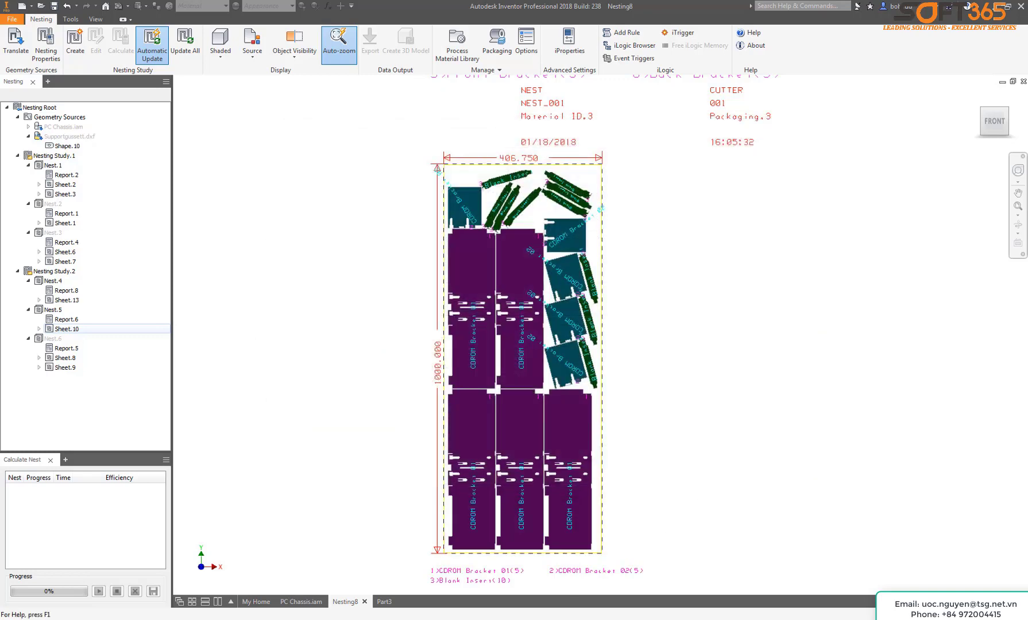
Step: Return to the Part3 sheet model and start a 2D Profile operation with plasma cutting and the copied 1mm value as kerf width
left_click(384, 601)
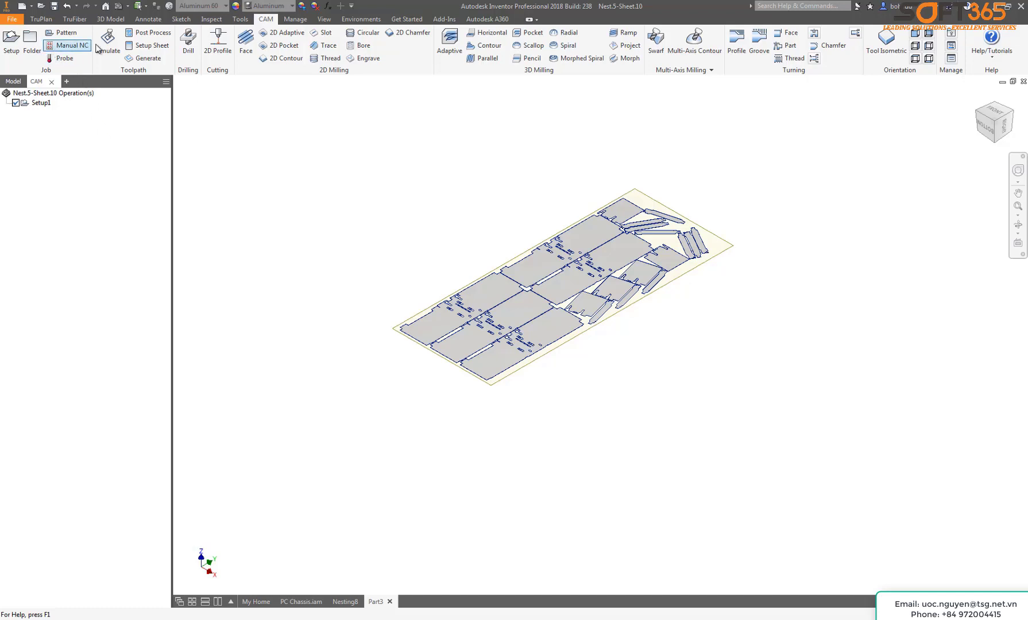
left_click(218, 46)
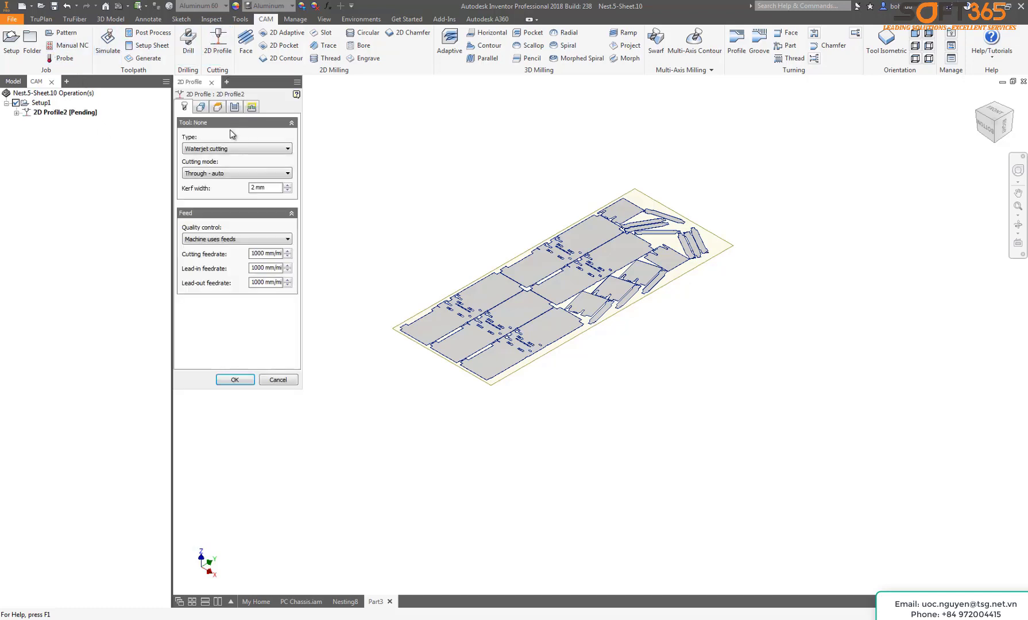
left_click(215, 150)
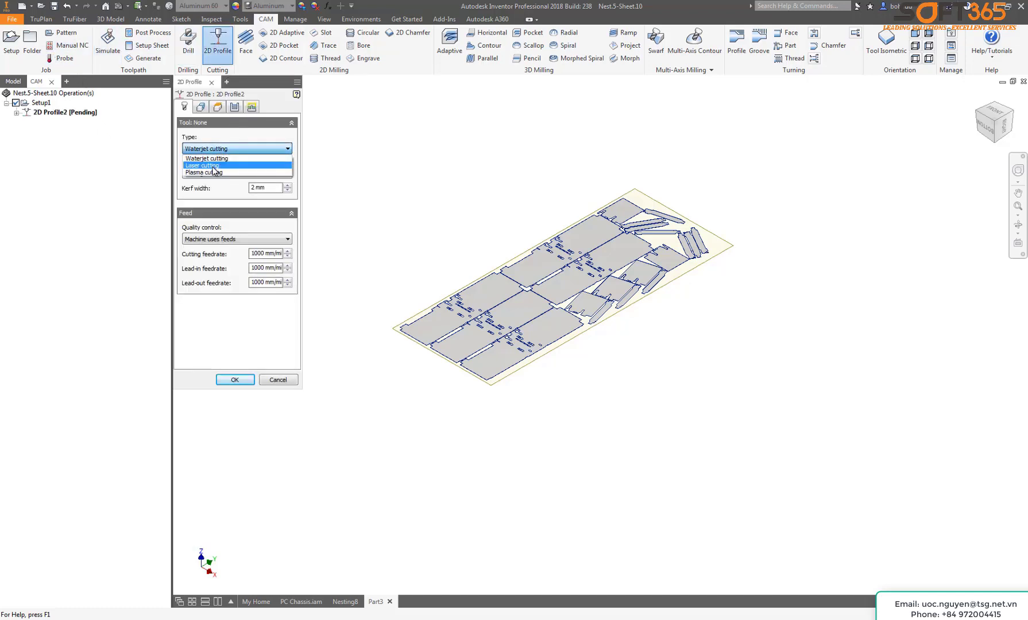
left_click(213, 169)
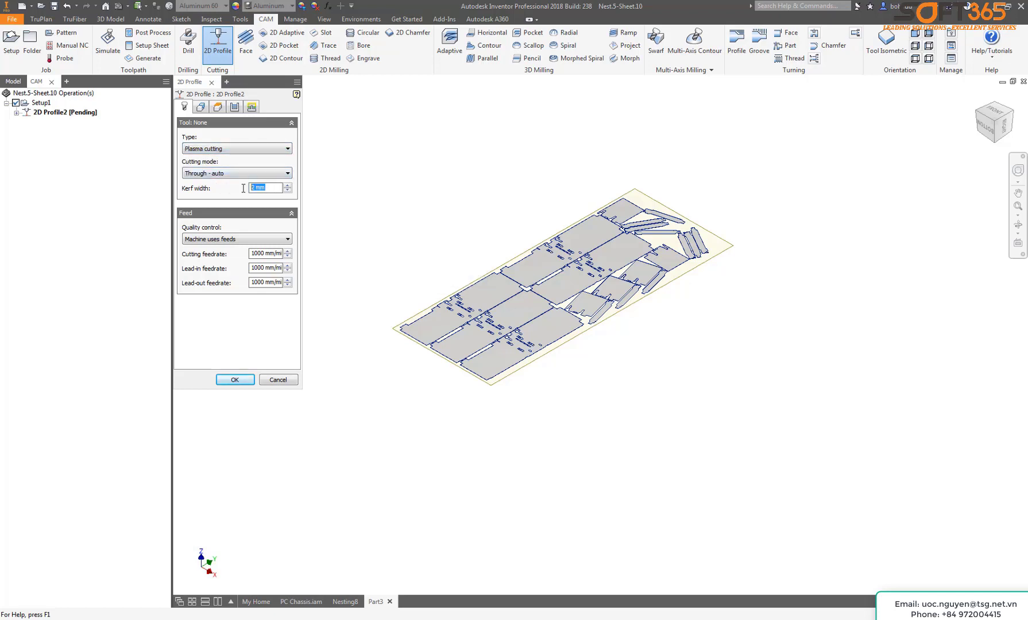
right_click(262, 187)
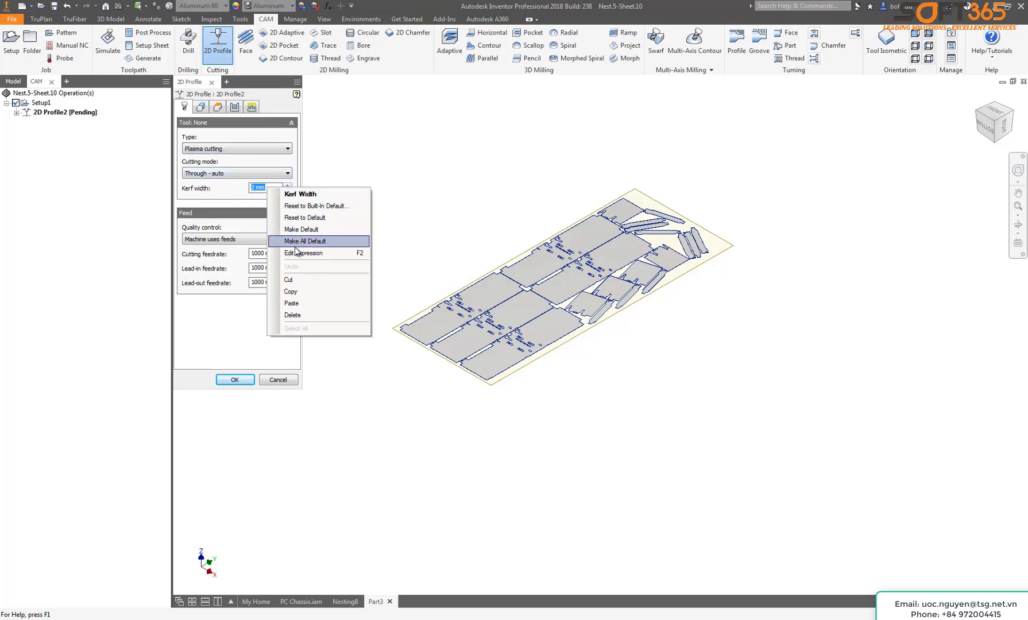
left_click(298, 302)
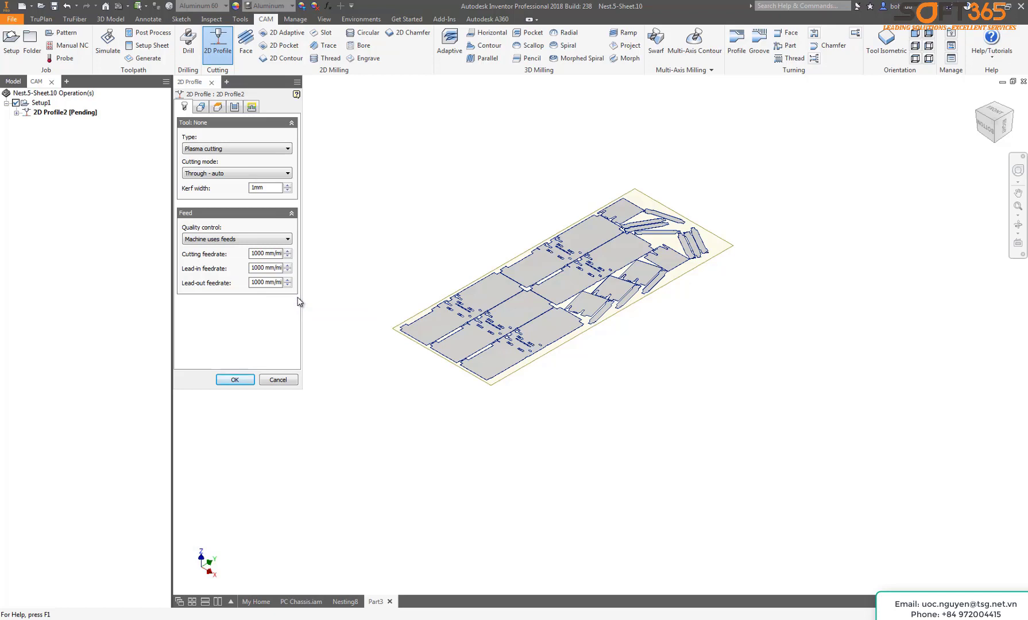
Step: Select the contours of all part faces on the same plane and generate the 2D profile toolpath
left_click(200, 107)
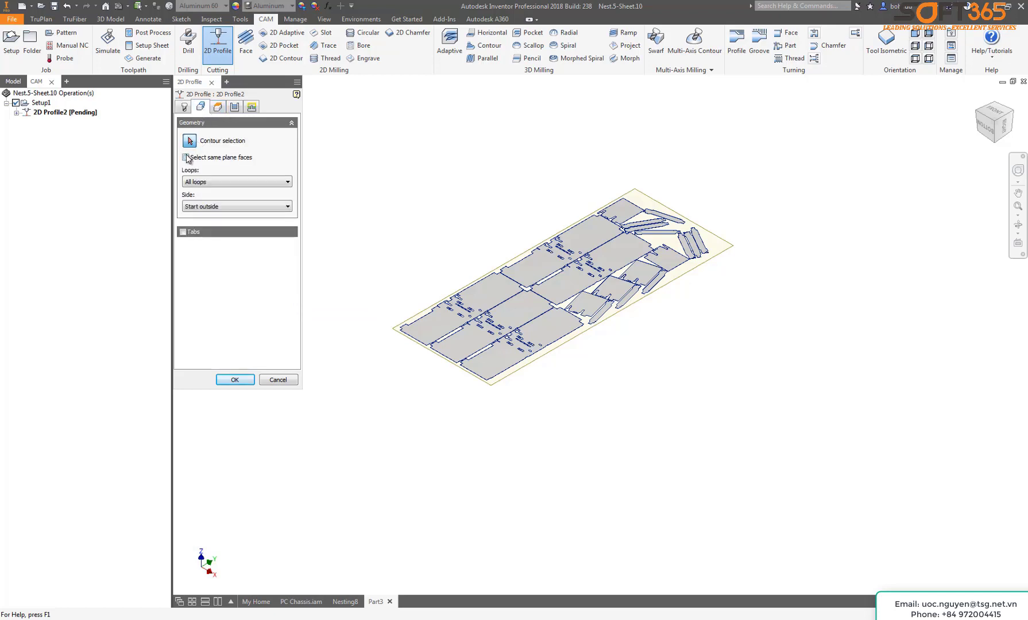
left_click(186, 157)
left_click(497, 287)
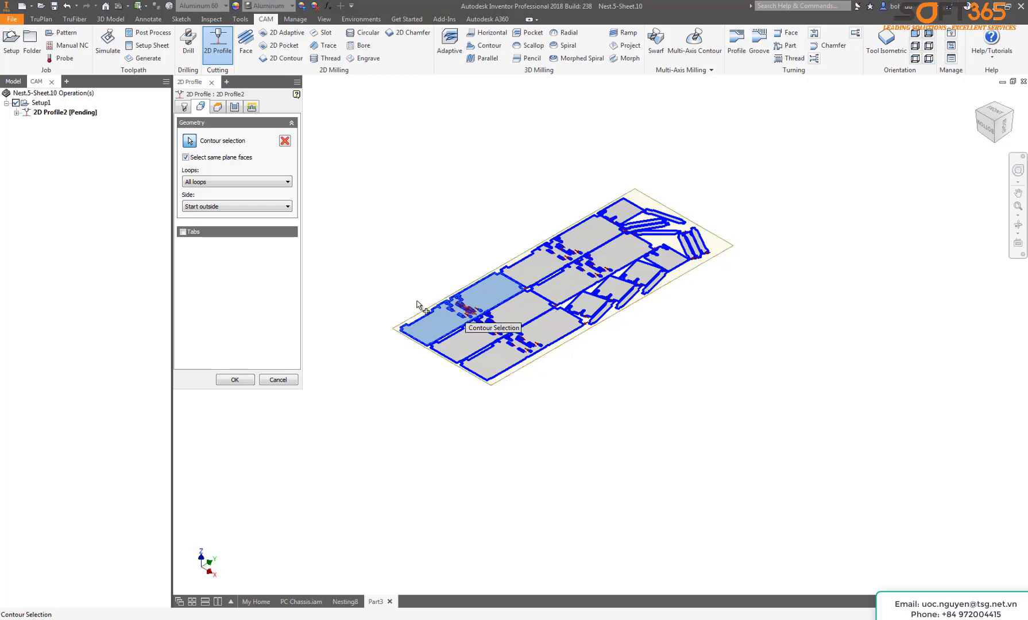
left_click(233, 380)
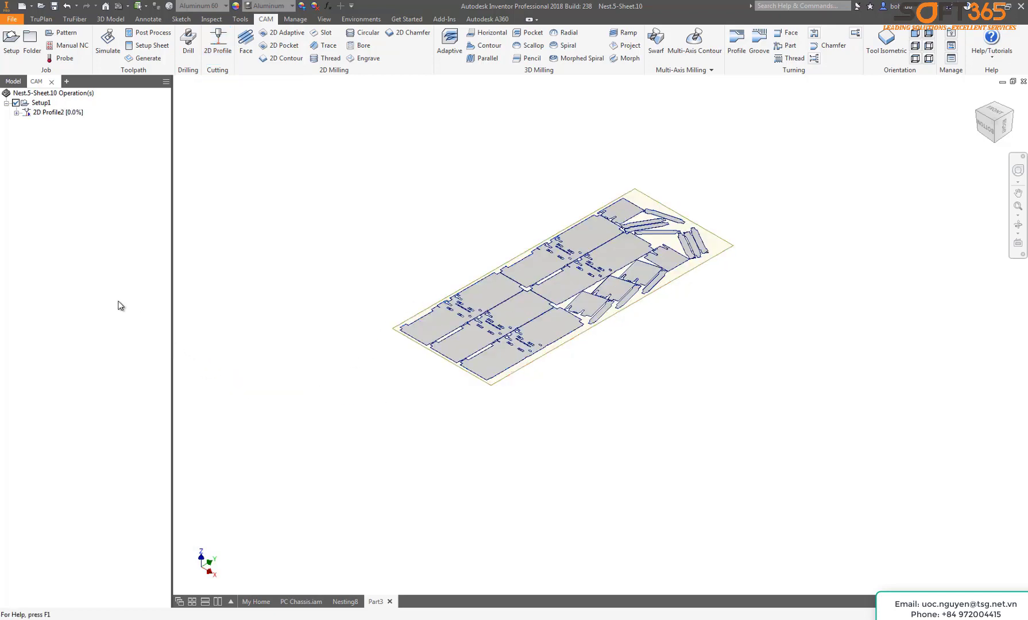
Step: Select the 2D profile operation and play its toolpath simulation at an increased speed
left_click(16, 113)
left_click(37, 116)
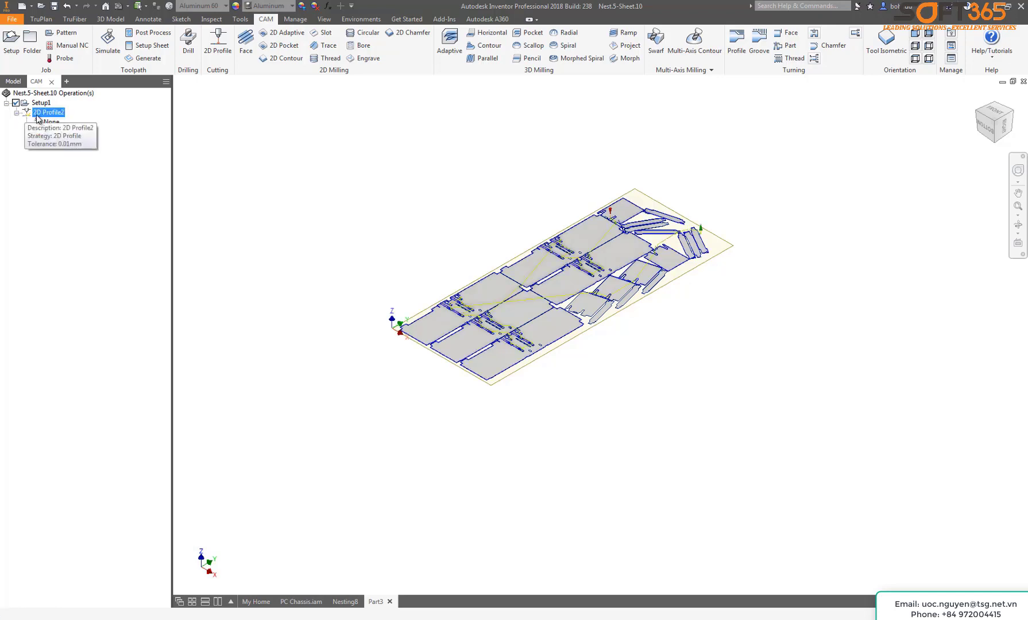
scroll(401, 273, "down", 3)
middle_click_drag(440, 253, 342, 304)
left_click(122, 45)
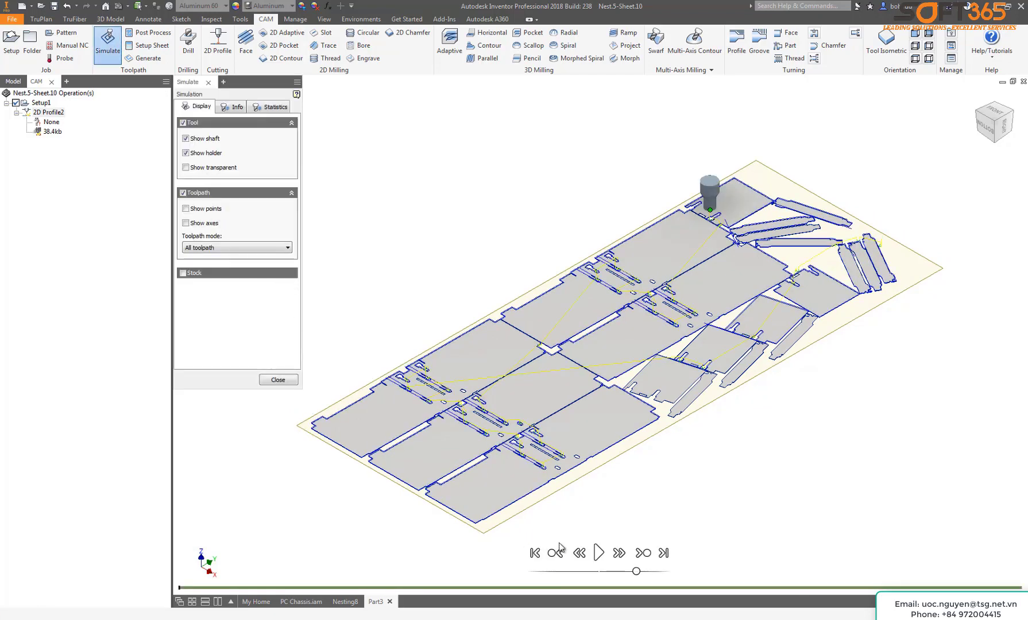
left_click(599, 552)
left_click_drag(636, 572, 649, 571)
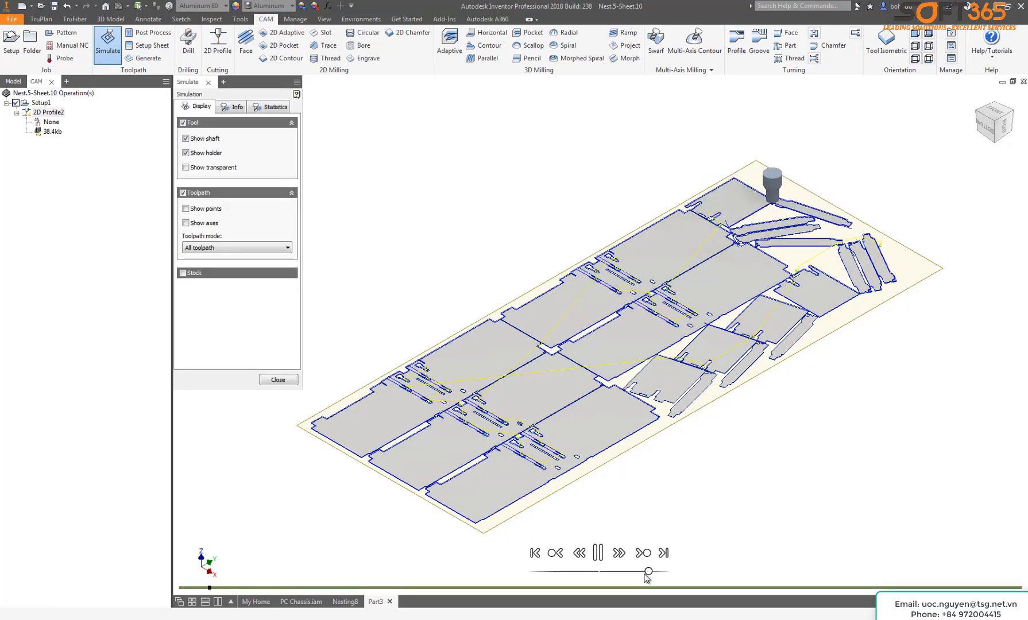
Step: Follow the simulated cutter closely across the nested parts and pause the simulation
scroll(673, 310, "up", 2)
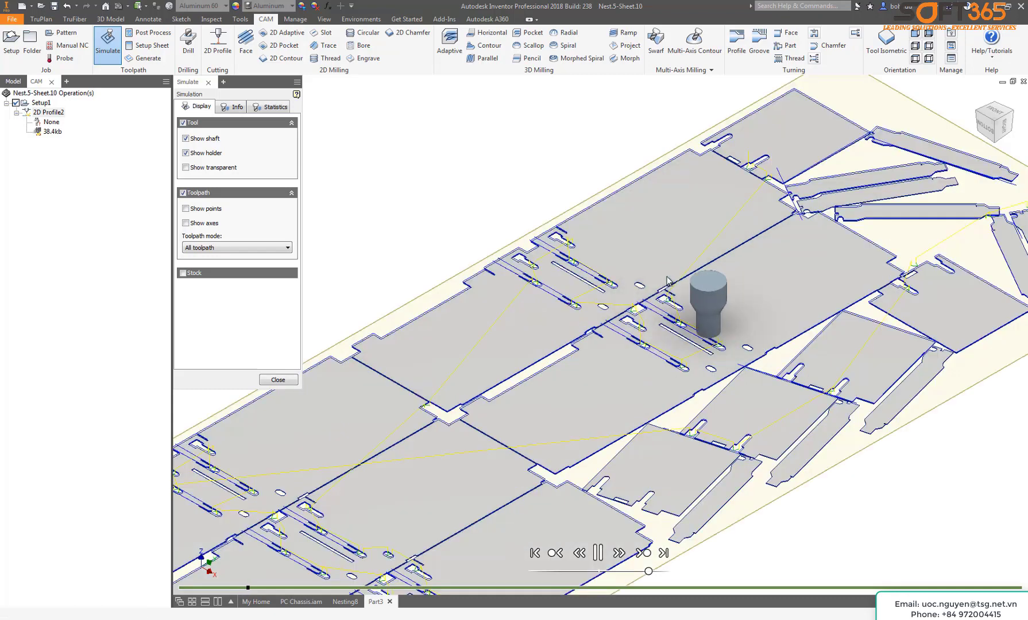
scroll(678, 328, "up", 3)
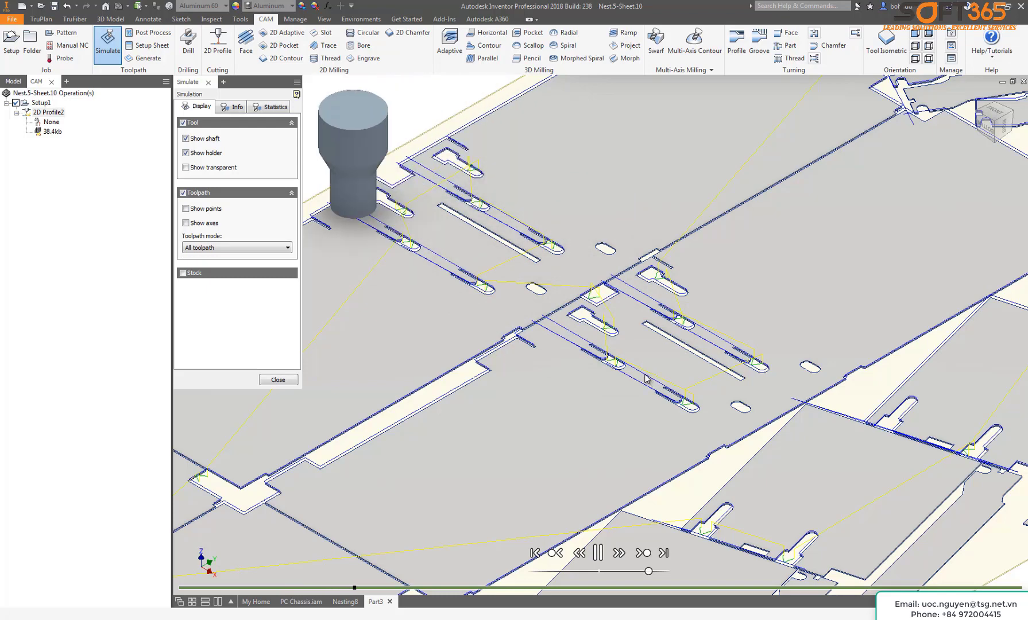
middle_click_drag(648, 379, 990, 76)
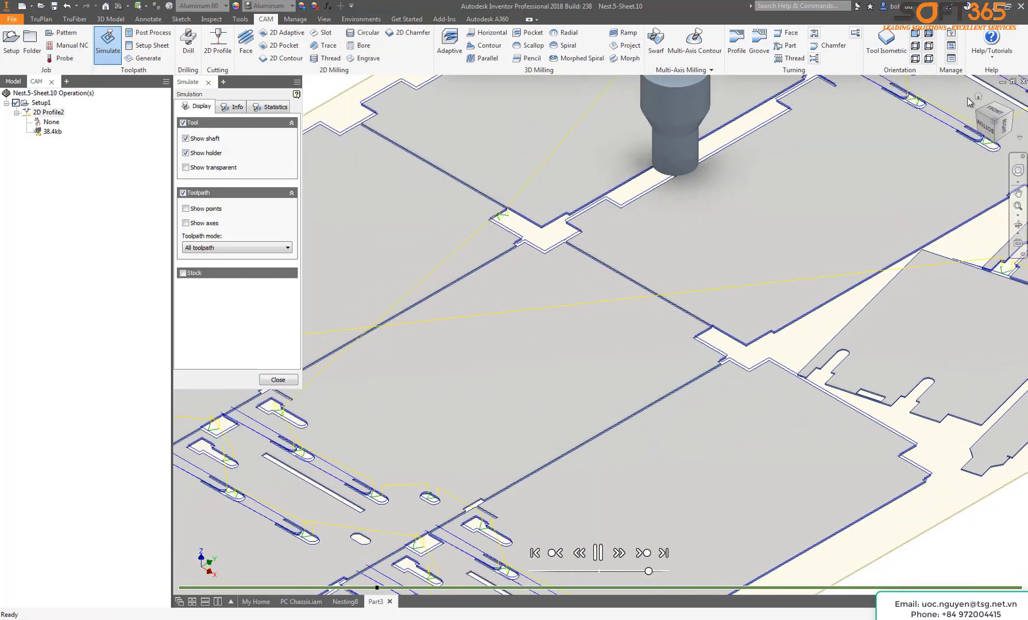
scroll(775, 228, "up", 5)
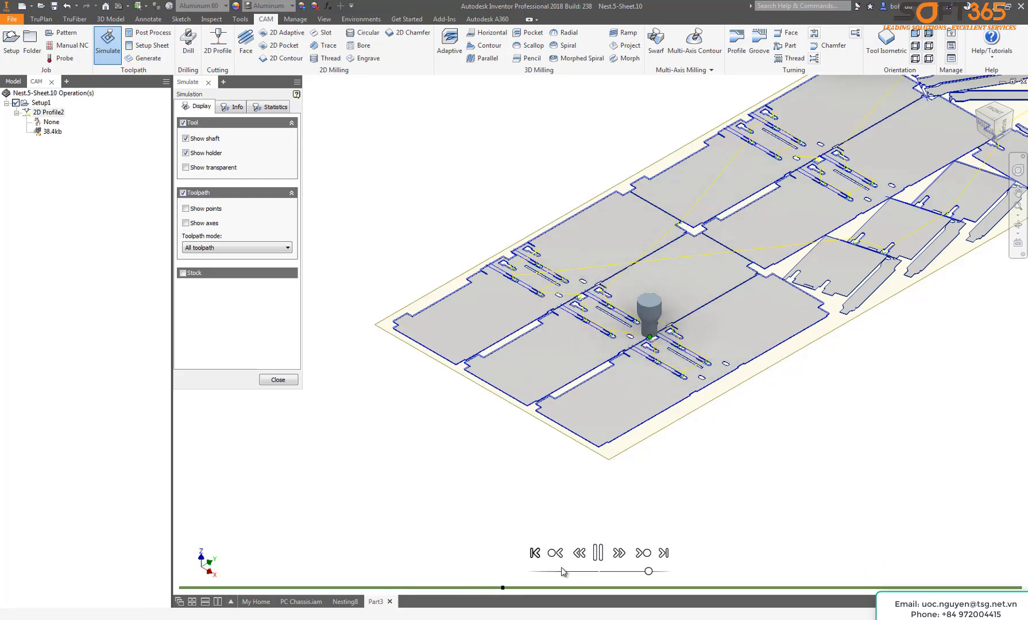
left_click(597, 553)
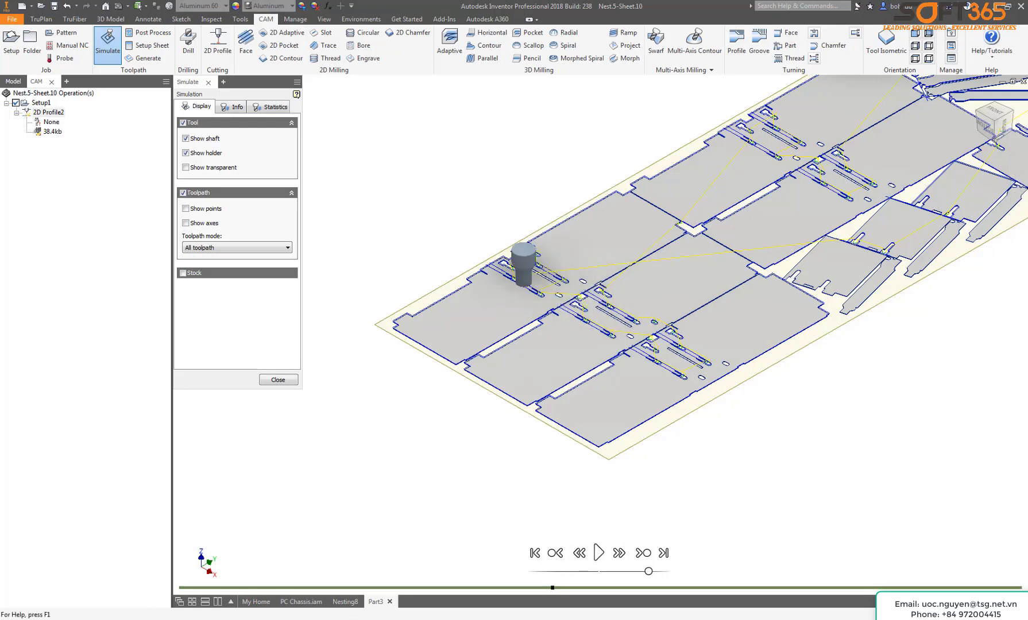